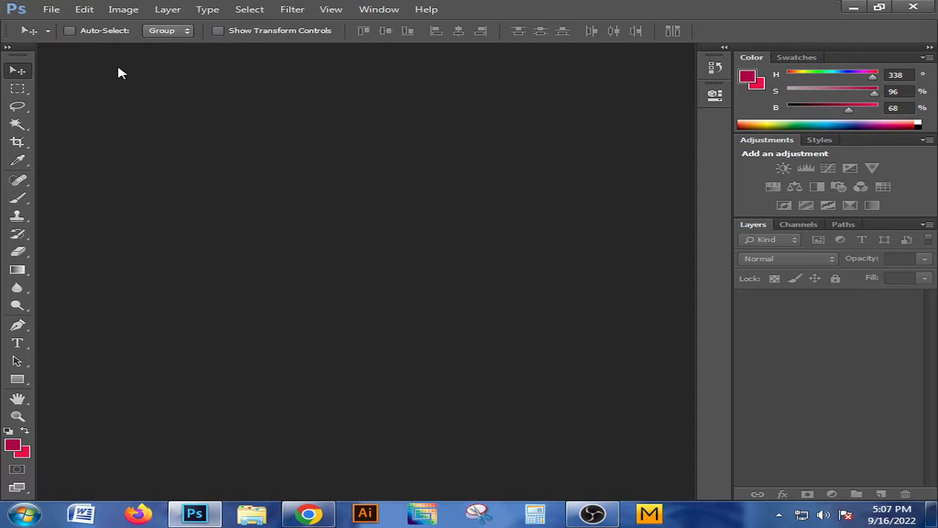
Create a new 600 x 600 pixel document at 300 pixels/inch in CMYK Color with a white background
{"action": "left_click", "coordinate": [53, 10]}
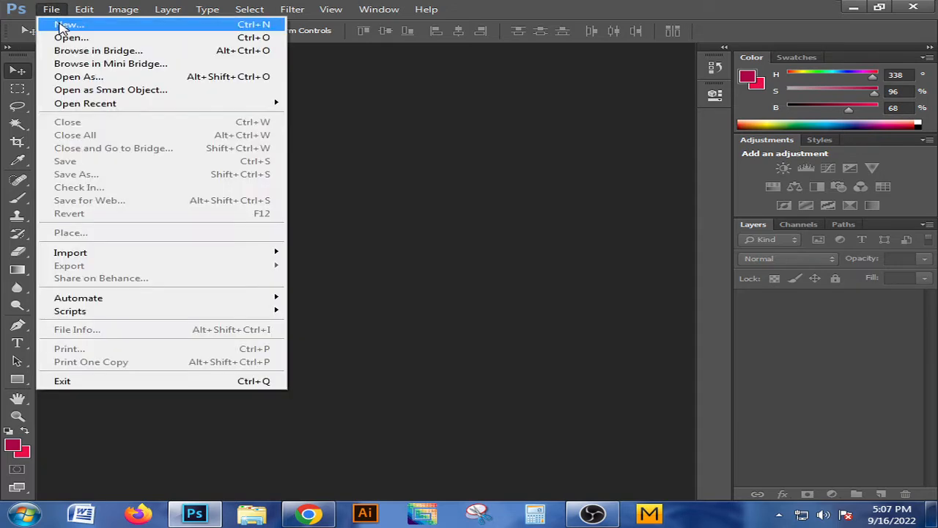
{"action": "left_click", "coordinate": [61, 22]}
{"action": "left_click", "coordinate": [396, 180]}
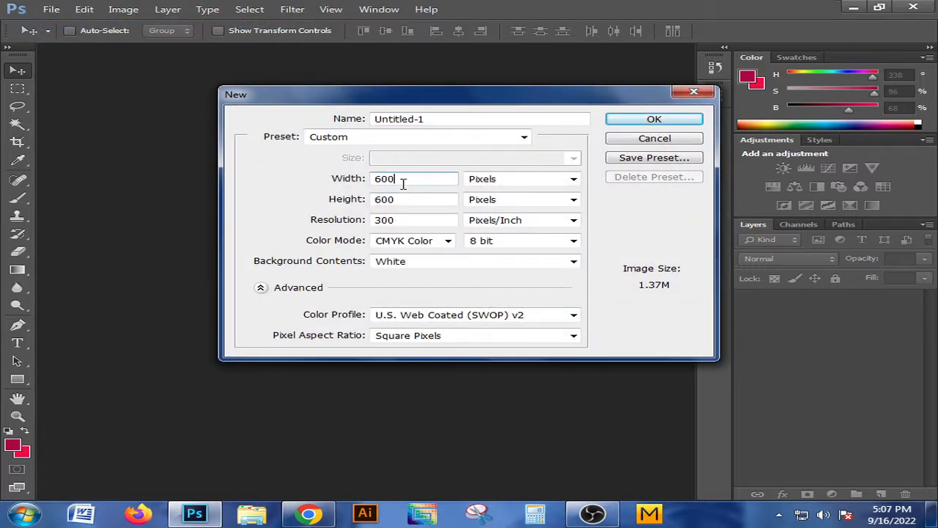
{"action": "left_click", "coordinate": [402, 198]}
{"action": "left_click", "coordinate": [413, 220]}
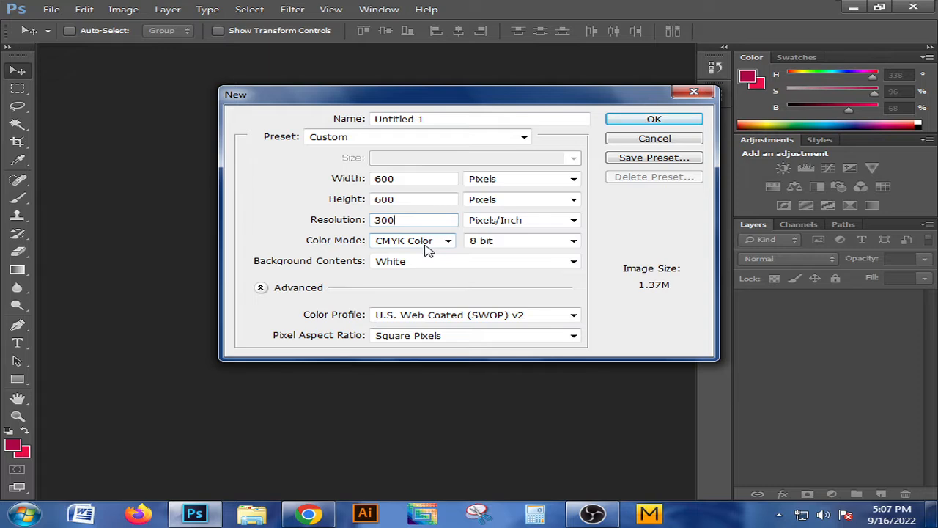
{"action": "left_click", "coordinate": [631, 122]}
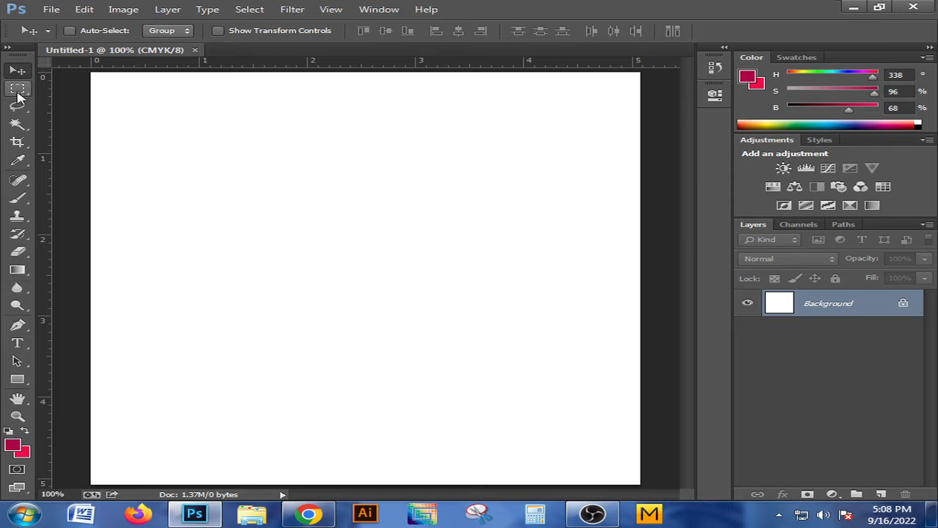
Draw a tall, narrow crimson rectangle about 14 px wide and 453 px high on the canvas, left of centre
{"action": "left_click", "coordinate": [19, 381]}
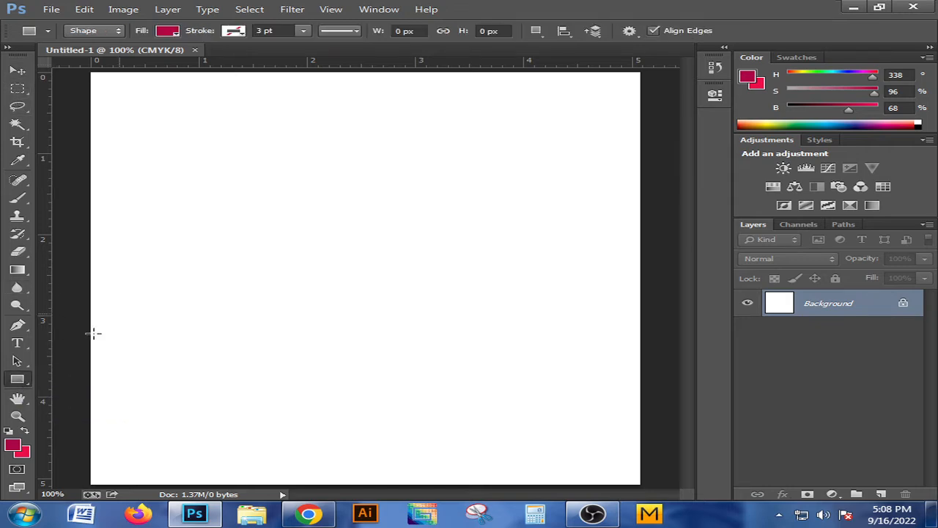
{"action": "left_click_drag", "start_coordinate": [263, 132], "coordinate": [275, 446]}
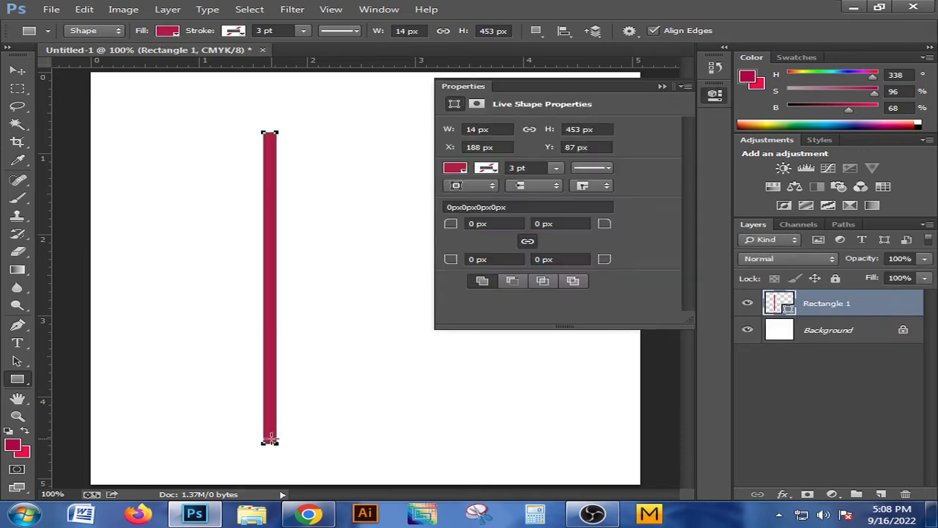
{"action": "left_click", "coordinate": [22, 72]}
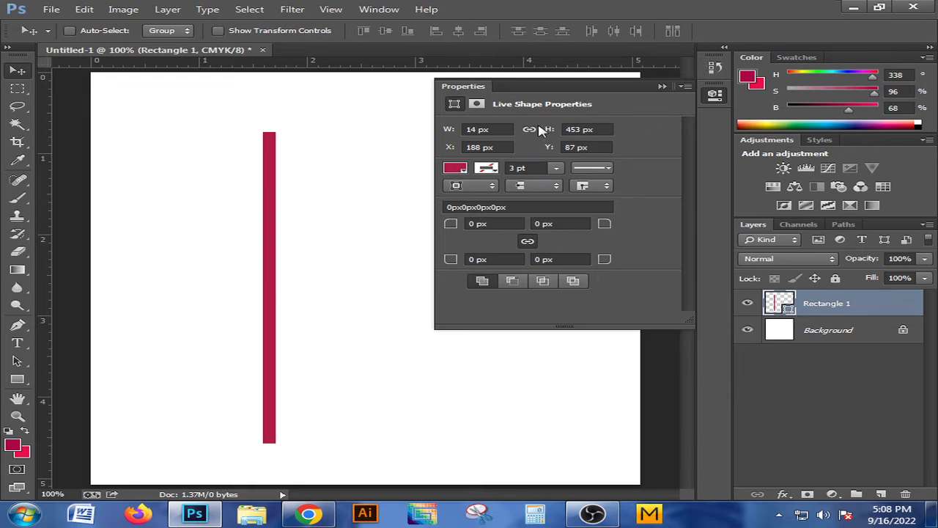
{"action": "left_click", "coordinate": [662, 87]}
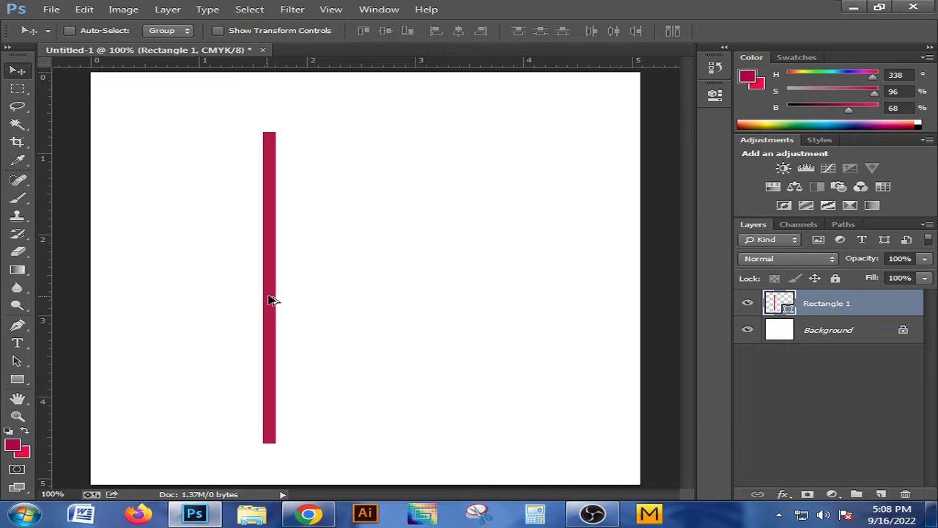
Duplicate the crimson bar flush against its right edge and recolor the copy blue (#1163e9)
{"action": "left_click_drag", "start_coordinate": [268, 299], "coordinate": [288, 305]}
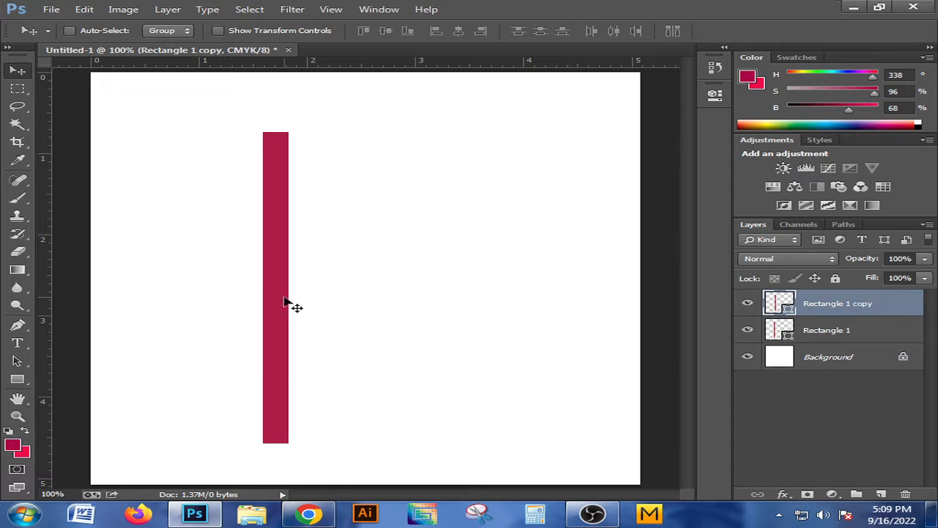
{"action": "double_click", "coordinate": [783, 304]}
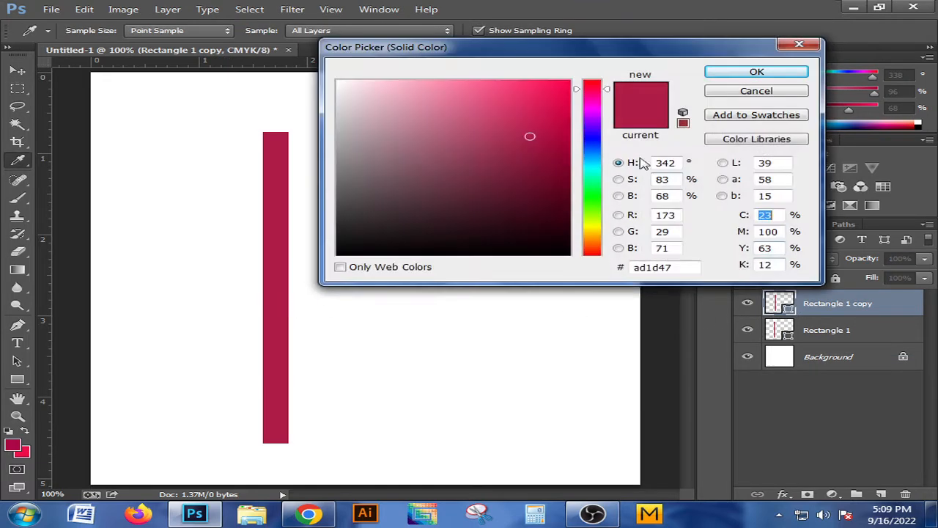
{"action": "left_click", "coordinate": [592, 150]}
{"action": "left_click", "coordinate": [553, 96]}
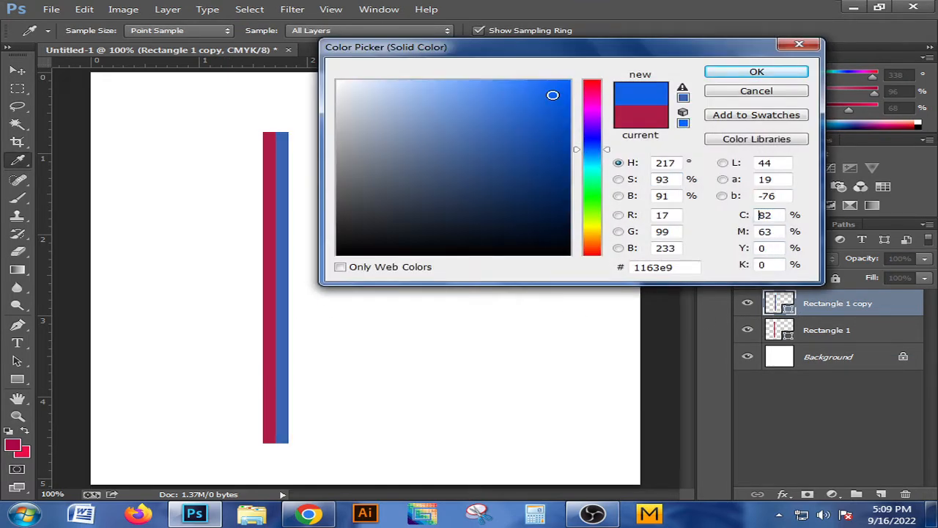
{"action": "left_click", "coordinate": [757, 72]}
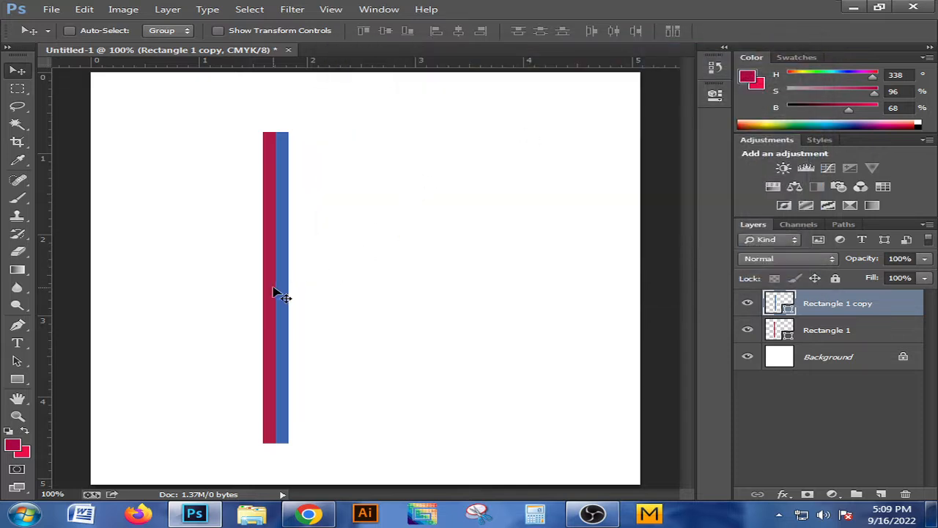
Widen the blue bar rightward to about 143% of its width, keeping its left edge against the crimson bar
{"action": "key", "text": "ctrl+t"}
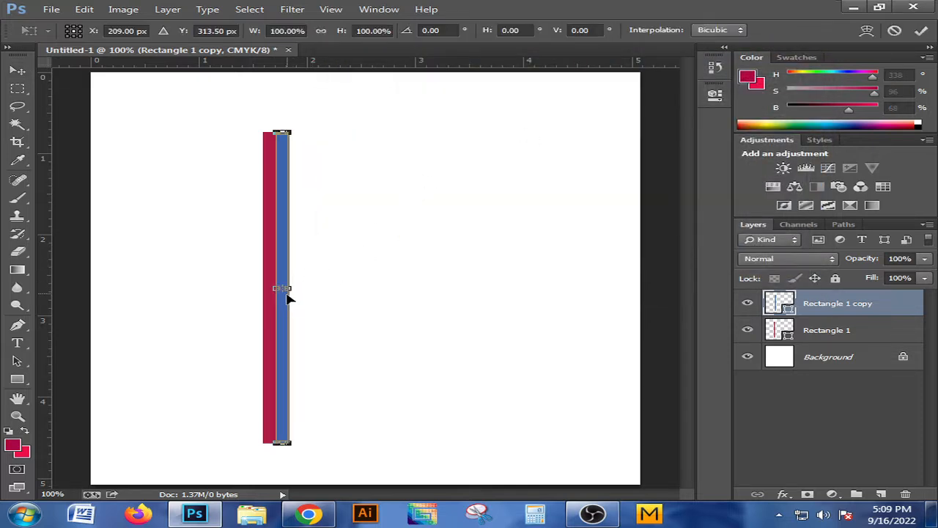
{"action": "left_click_drag", "start_coordinate": [289, 287], "coordinate": [296, 287]}
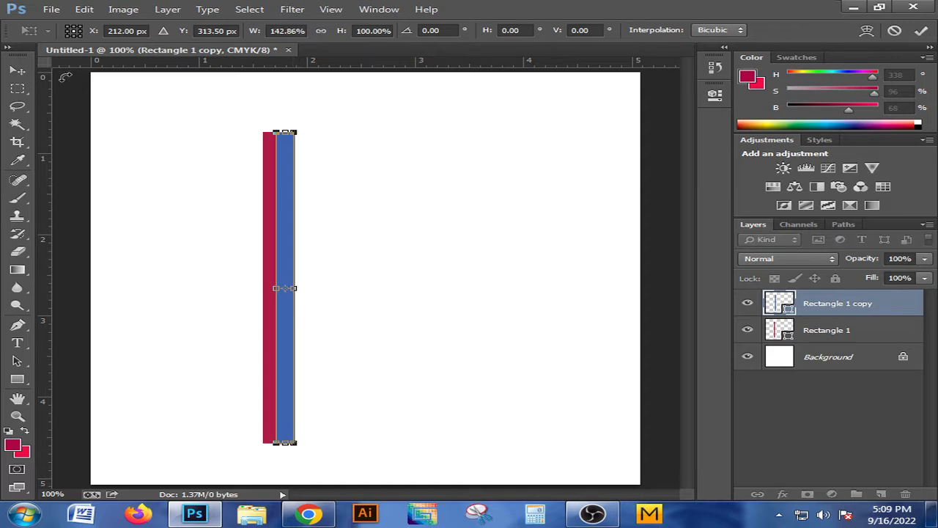
{"action": "left_click", "coordinate": [17, 72]}
{"action": "left_click", "coordinate": [430, 207]}
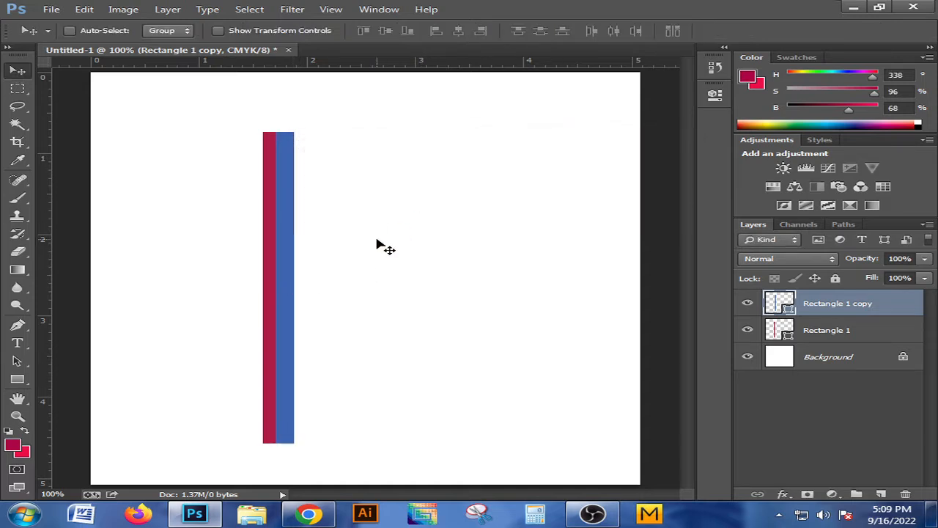
Duplicate the blue bar flush against its right edge and recolor the copy turquoise (#1adedc)
{"action": "left_click_drag", "start_coordinate": [280, 305], "coordinate": [302, 305]}
{"action": "key", "text": "ctrl+j"}
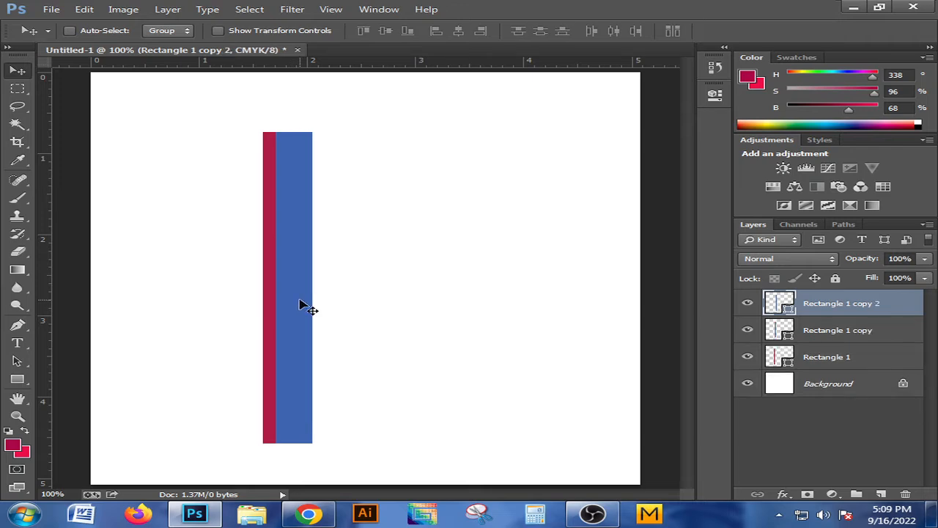
{"action": "double_click", "coordinate": [786, 306]}
{"action": "left_click", "coordinate": [592, 223]}
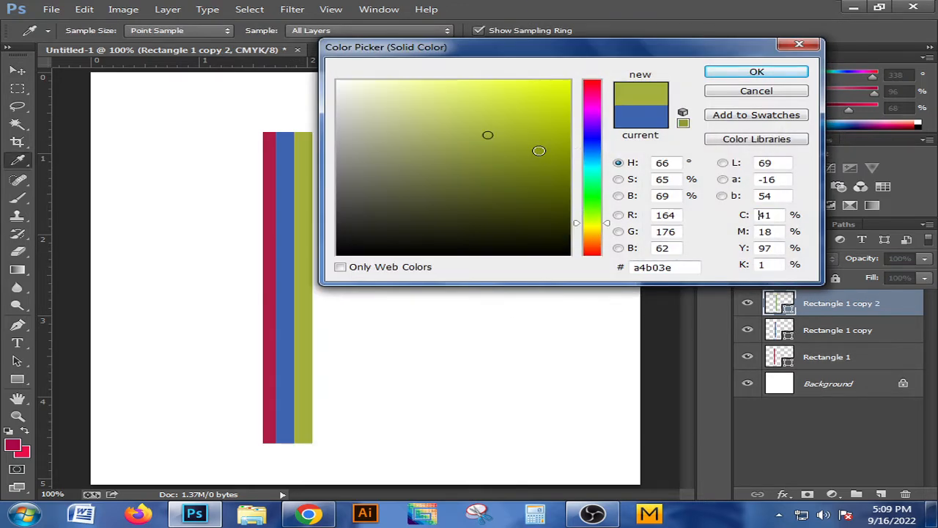
{"action": "left_click", "coordinate": [542, 103]}
{"action": "left_click", "coordinate": [590, 169]}
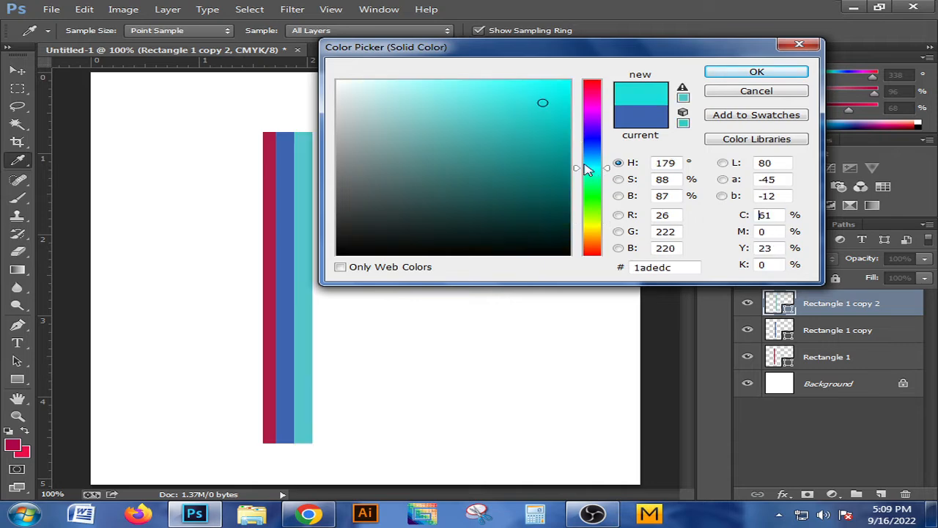
{"action": "left_click", "coordinate": [743, 75]}
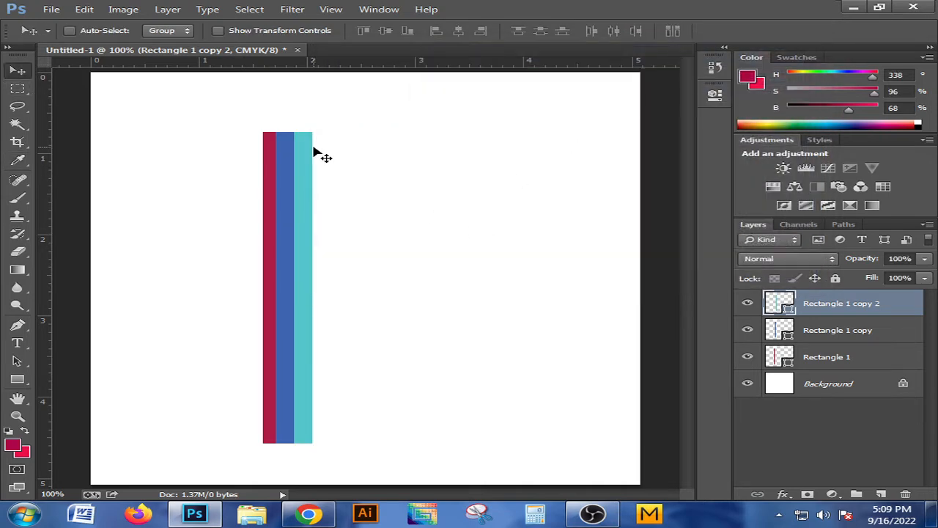
Make a rectangular marquee selection spanning exactly the full width of the three colored stripes
{"action": "scroll", "coordinate": [266, 232], "scroll_direction": "up", "scroll_amount": 2}
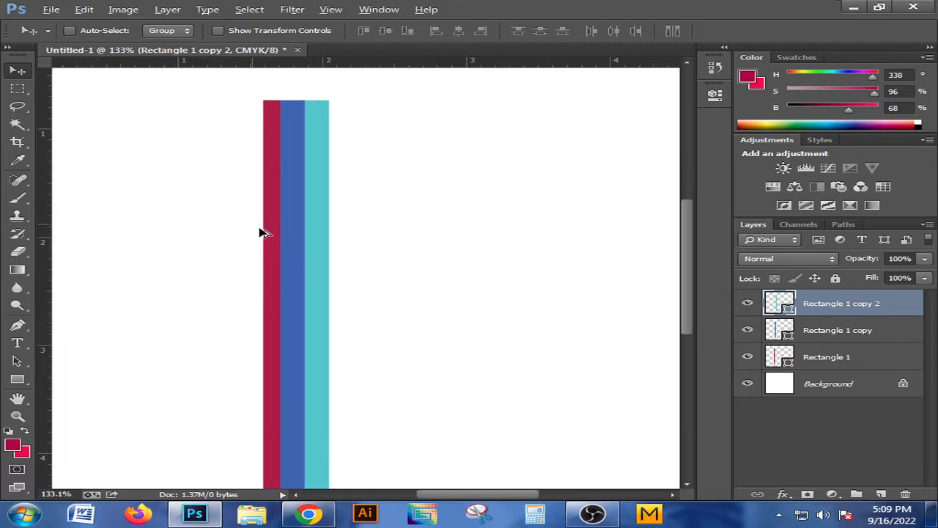
{"action": "scroll", "coordinate": [260, 232], "scroll_direction": "up", "scroll_amount": 4}
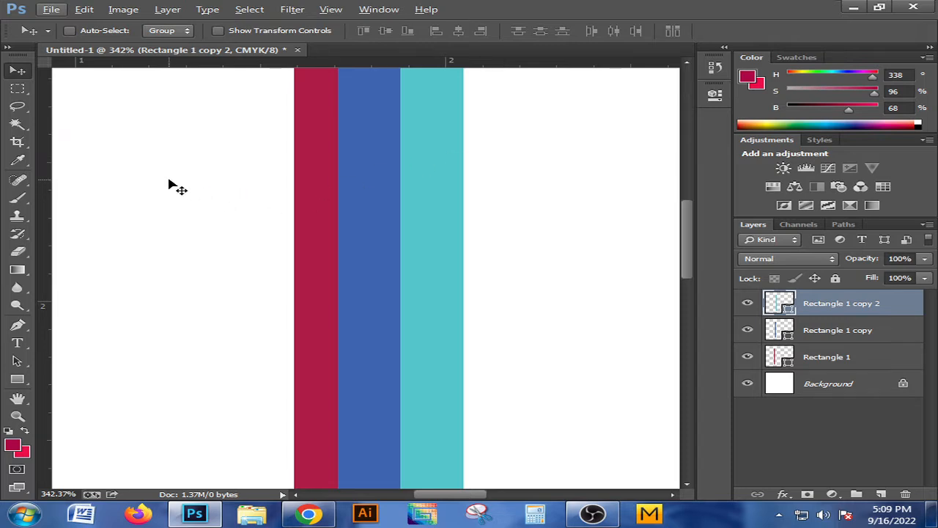
{"action": "left_click", "coordinate": [18, 89]}
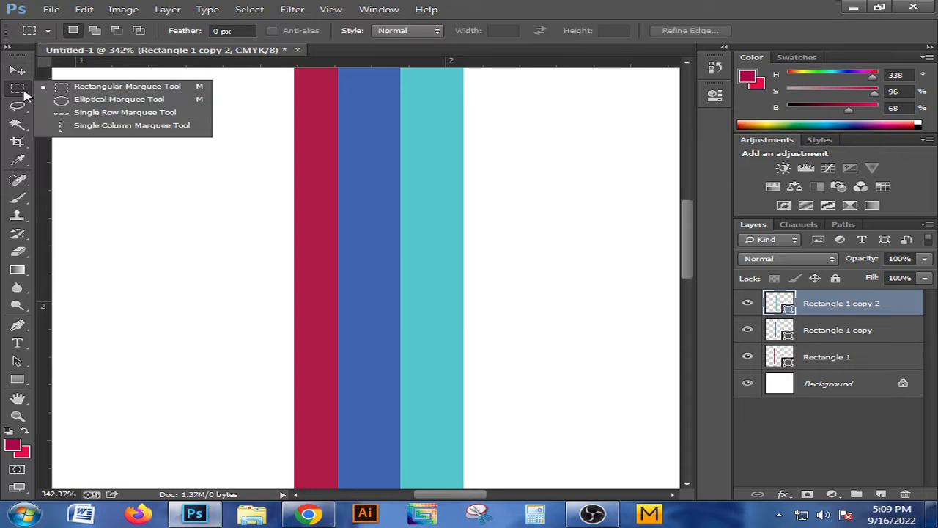
{"action": "left_click", "coordinate": [117, 88]}
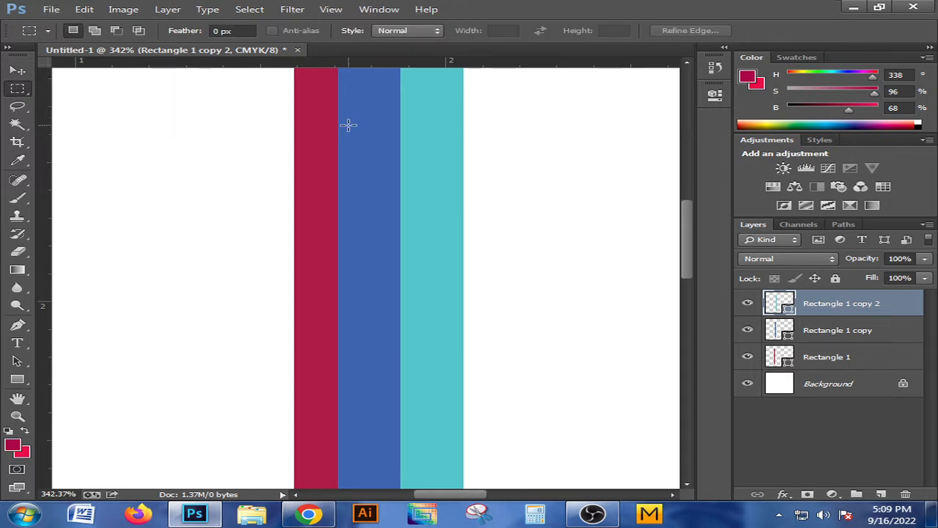
{"action": "left_click_drag", "start_coordinate": [294, 81], "coordinate": [462, 452]}
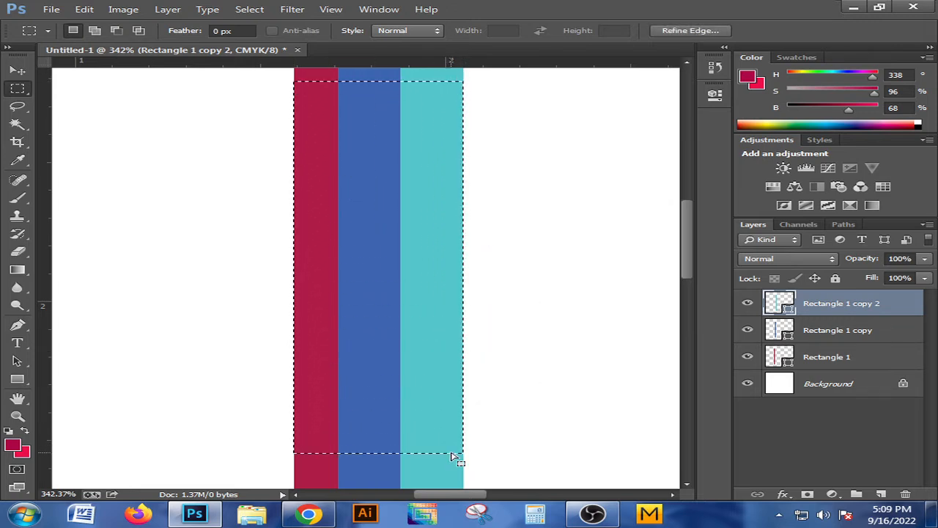
Define the selected stripes as a pattern named "pp fabric"
{"action": "left_click", "coordinate": [83, 10]}
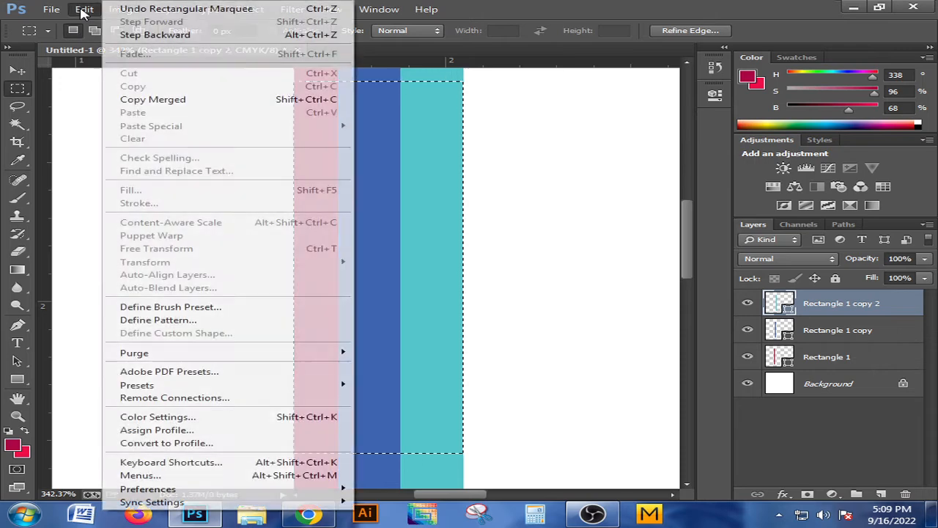
{"action": "left_click", "coordinate": [145, 322]}
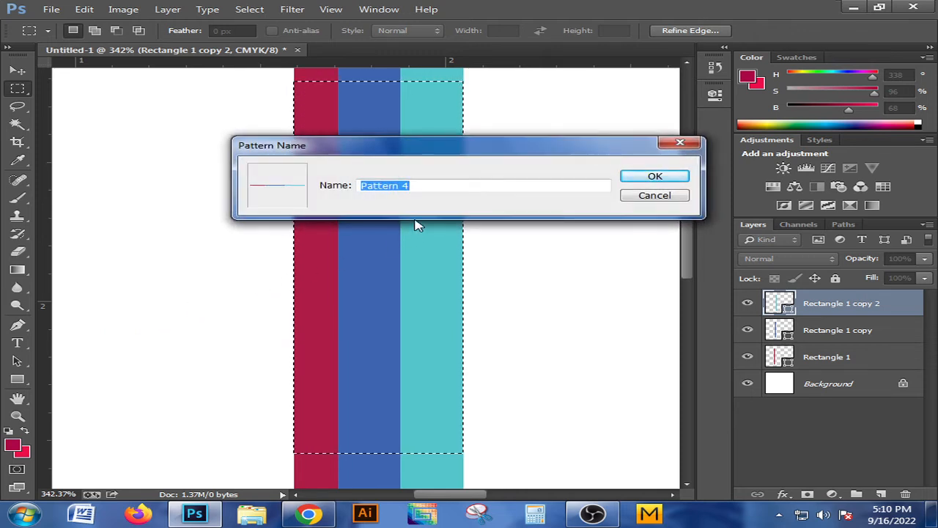
{"action": "key", "text": "BackSpace"}
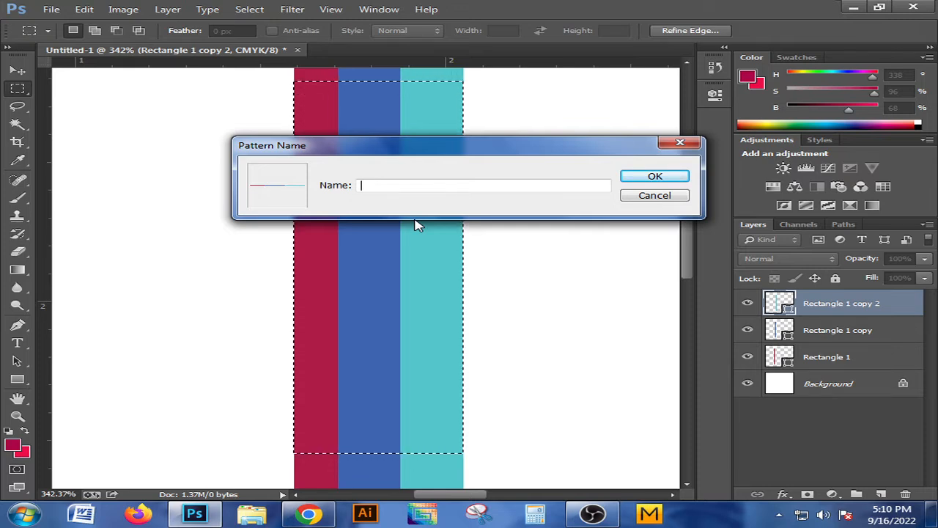
{"action": "type", "text": "pp"}
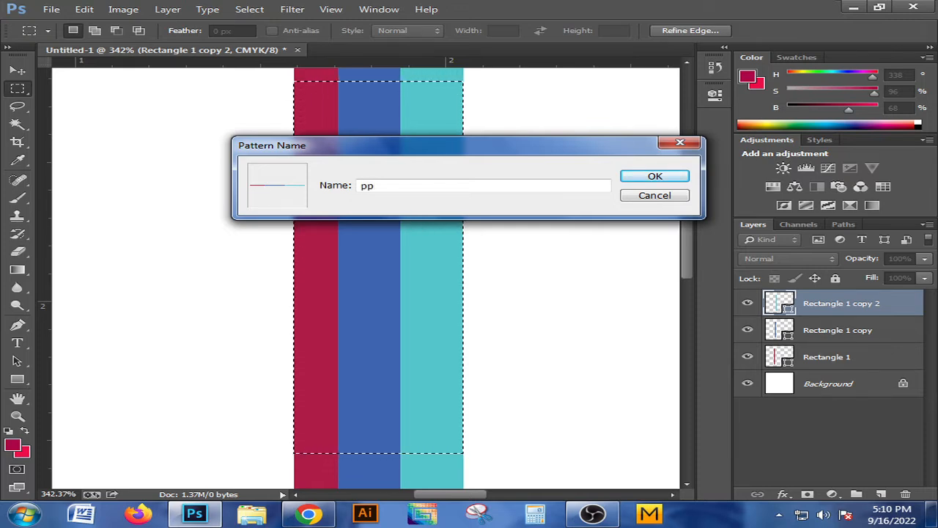
{"action": "type", "text": " fsa"}
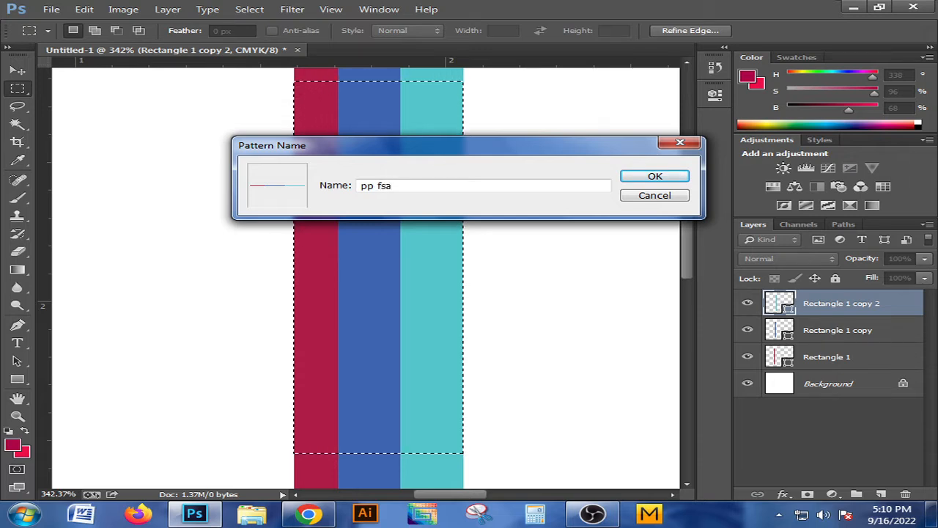
{"action": "key", "text": "BackSpace"}
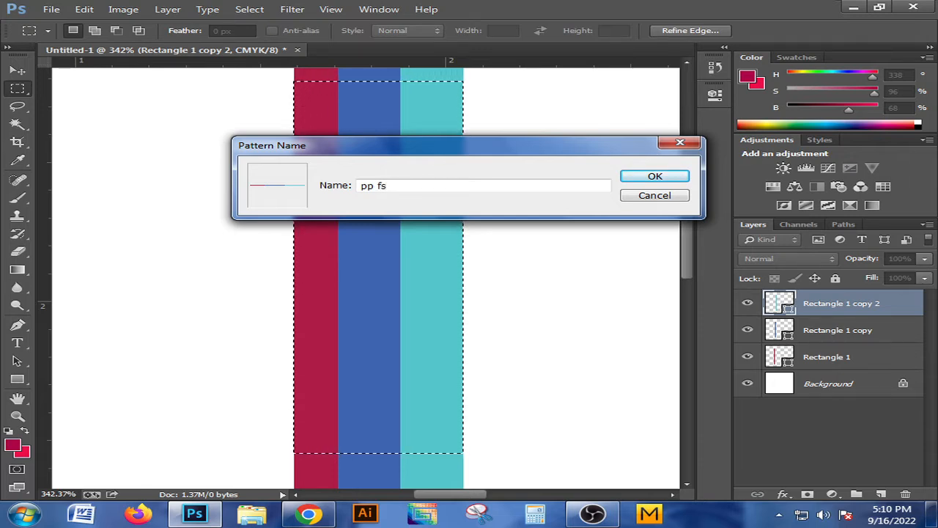
{"action": "key", "text": "BackSpace"}
{"action": "type", "text": "abri"}
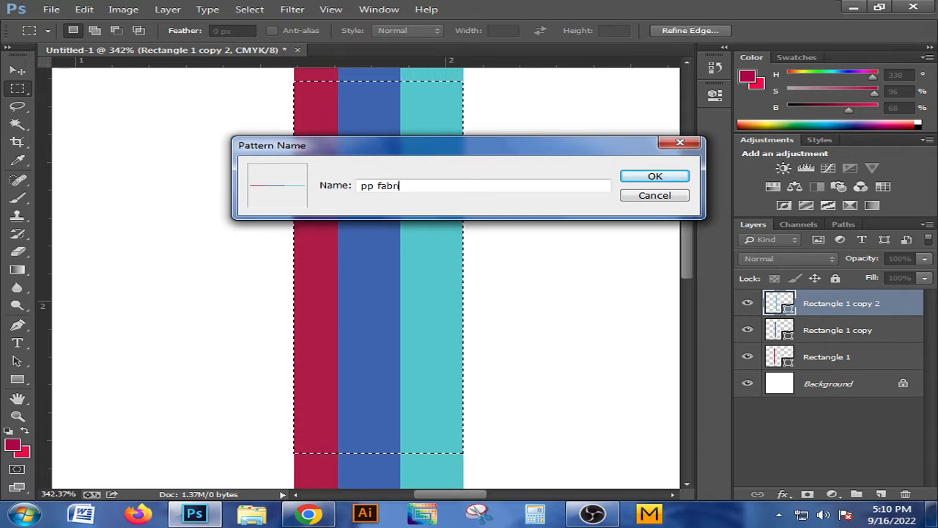
{"action": "type", "text": "c"}
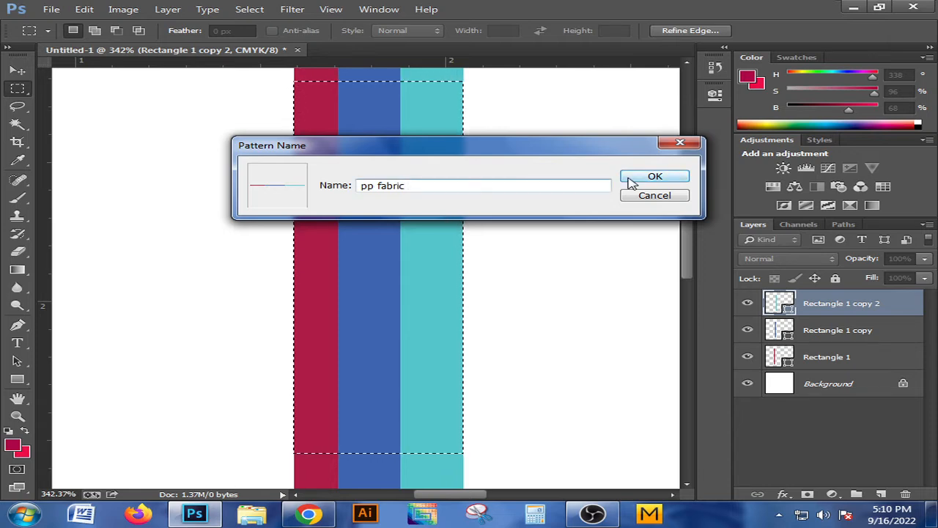
{"action": "left_click", "coordinate": [654, 176]}
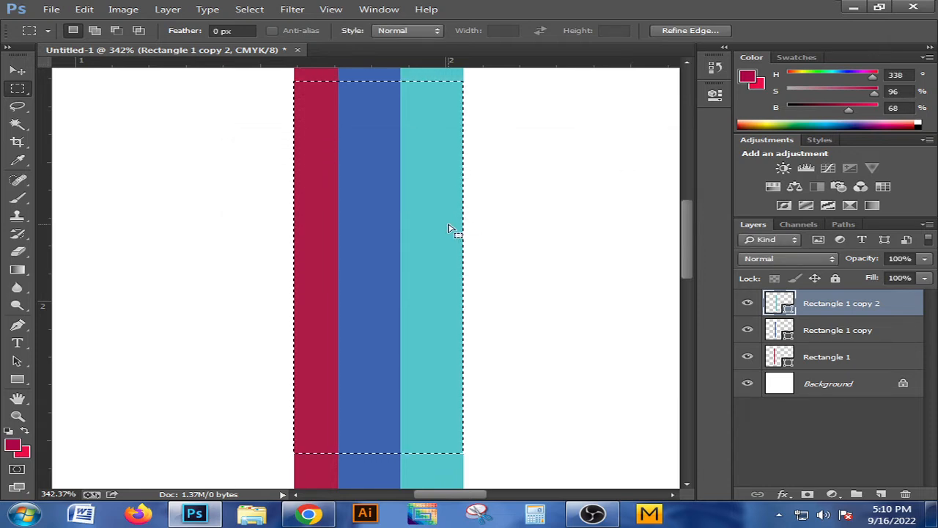
Delete the three rectangle layers, leaving only the Background, and clear the marquee selection
{"action": "left_click", "coordinate": [824, 360]}
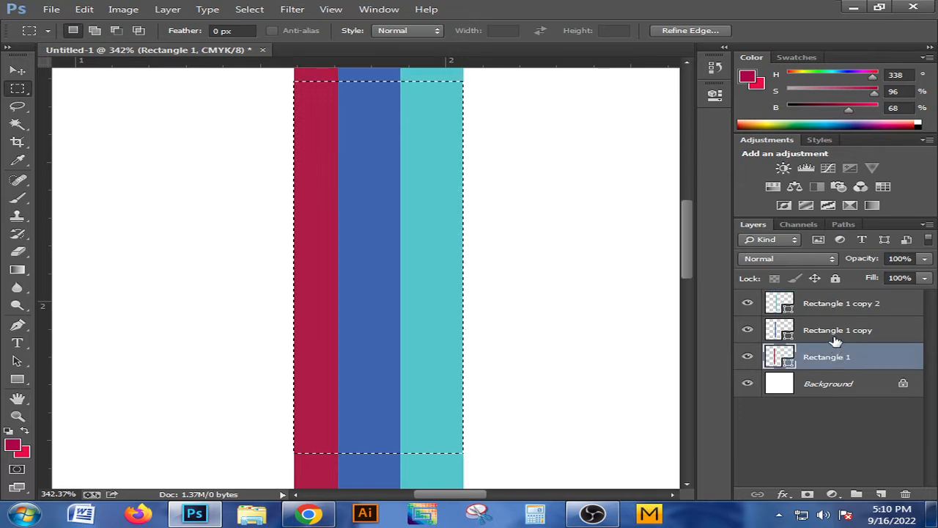
{"action": "left_click", "coordinate": [835, 332], "text": "shift"}
{"action": "left_click", "coordinate": [826, 303], "text": "shift"}
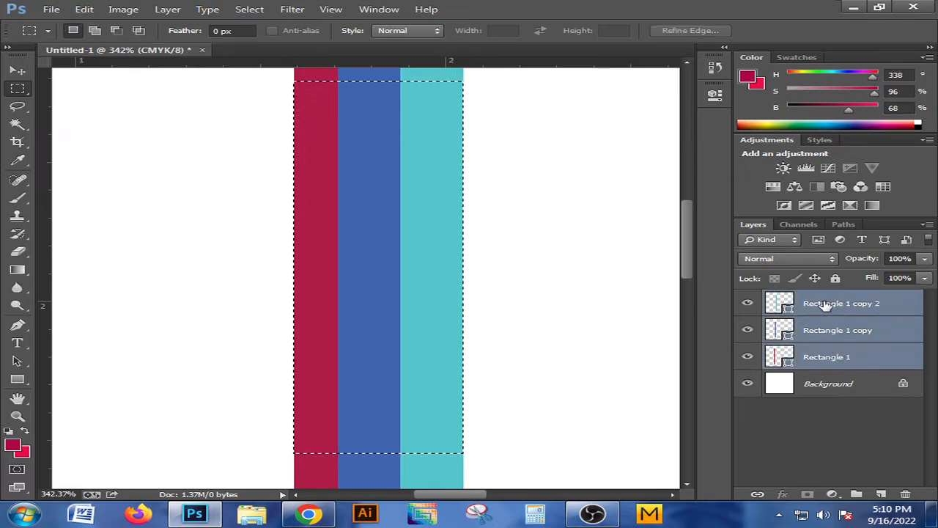
{"action": "left_click", "coordinate": [906, 494]}
{"action": "left_click", "coordinate": [394, 202]}
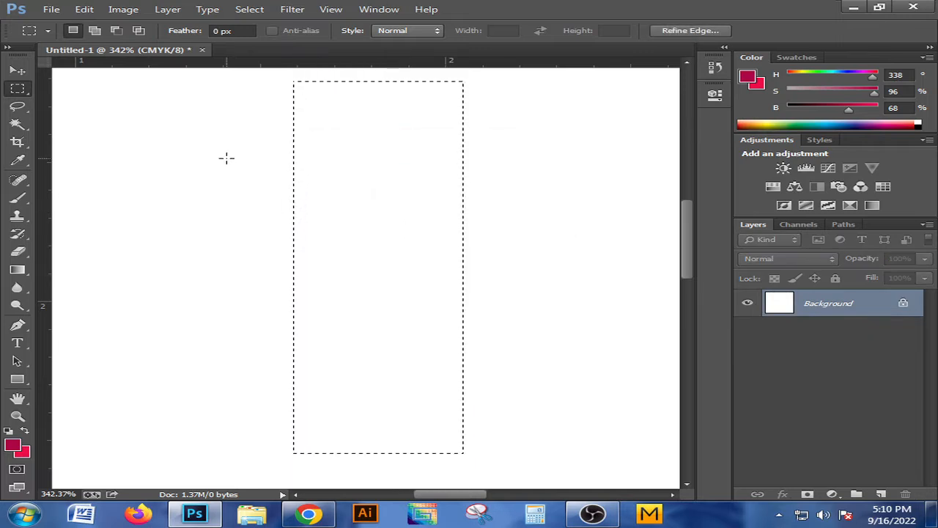
{"action": "key", "text": "ctrl+d"}
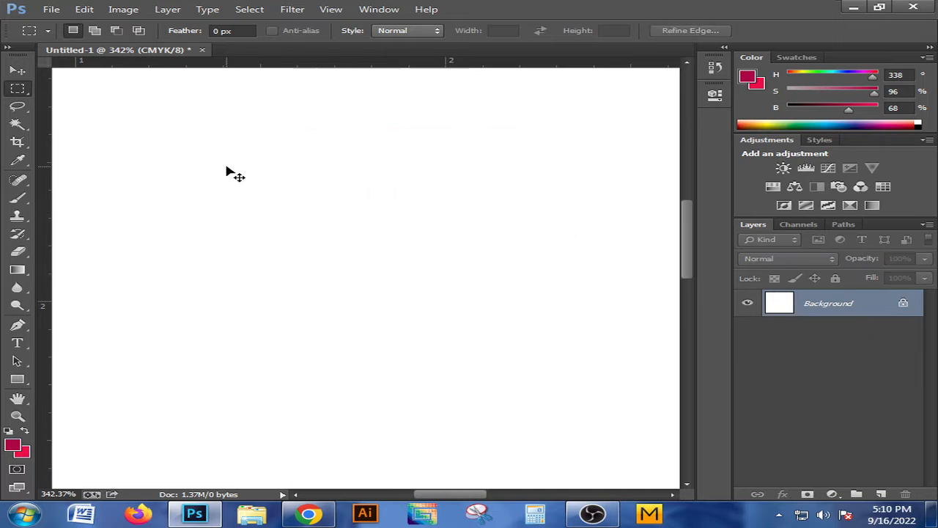
Fill the entire Background layer with the custom crimson, blue and turquoise stripe pattern
{"action": "left_click", "coordinate": [18, 71]}
{"action": "scroll", "coordinate": [502, 220], "scroll_direction": "down", "scroll_amount": 1}
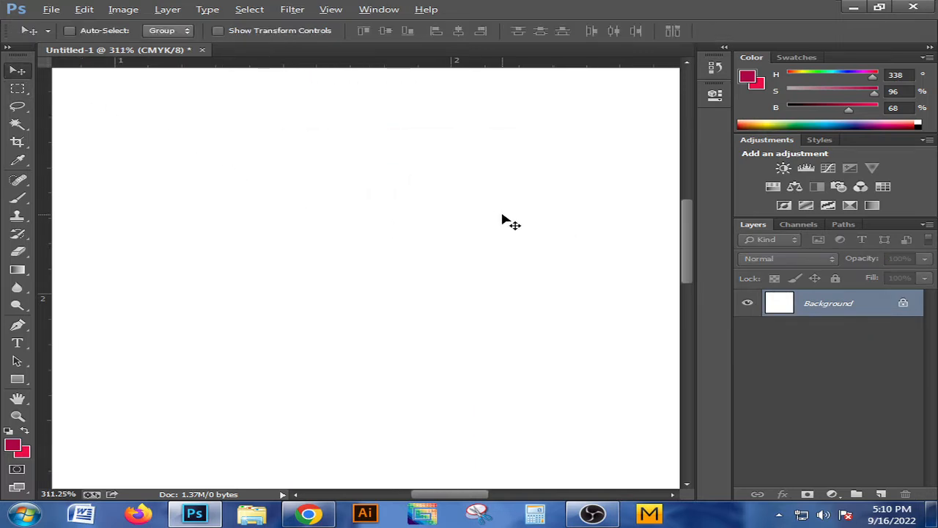
{"action": "scroll", "coordinate": [502, 218], "scroll_direction": "down", "scroll_amount": 4}
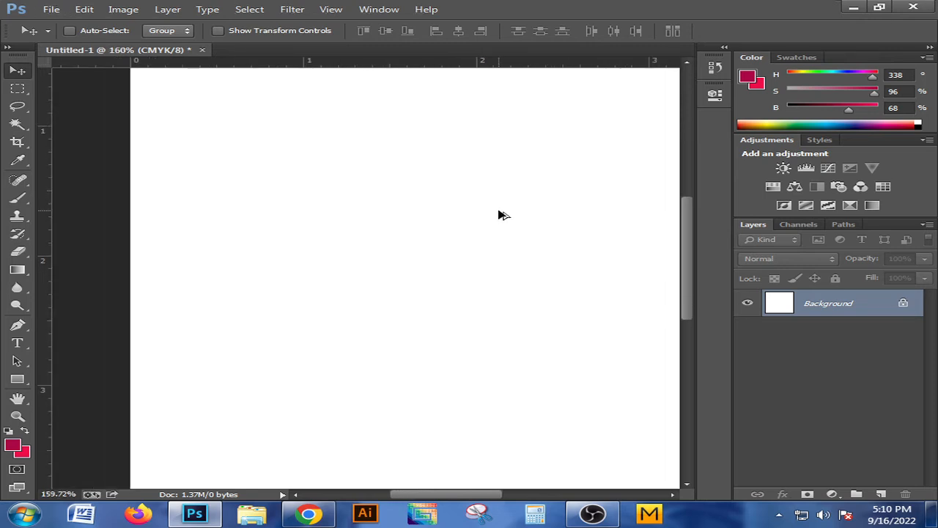
{"action": "scroll", "coordinate": [499, 214], "scroll_direction": "down", "scroll_amount": 3}
{"action": "left_click_drag", "start_coordinate": [583, 194], "coordinate": [477, 201]}
{"action": "scroll", "coordinate": [469, 209], "scroll_direction": "down", "scroll_amount": 2}
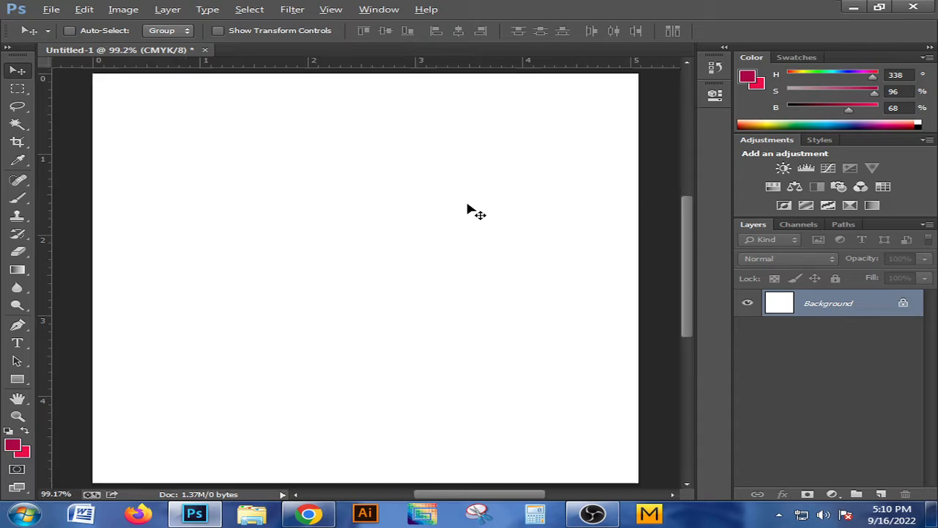
{"action": "scroll", "coordinate": [467, 211], "scroll_direction": "down", "scroll_amount": 1}
{"action": "scroll", "coordinate": [345, 230], "scroll_direction": "up", "scroll_amount": 1}
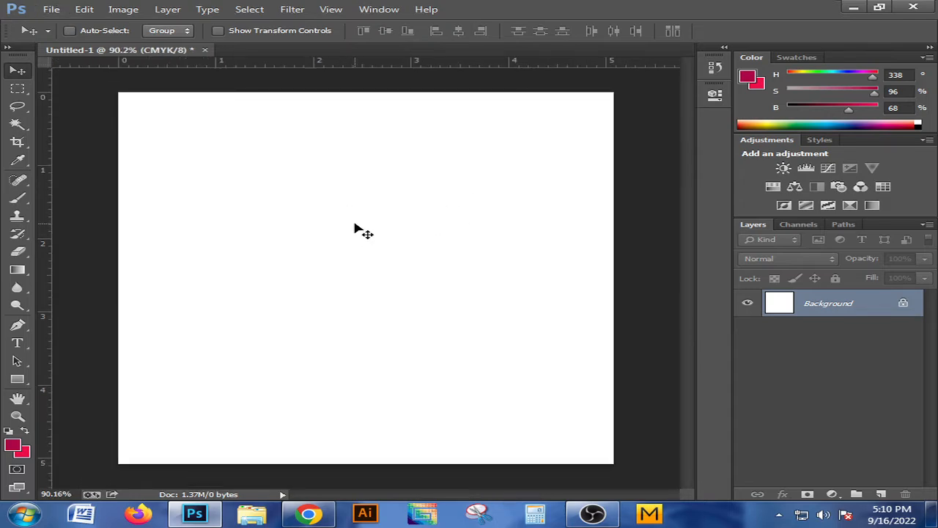
{"action": "left_click", "coordinate": [125, 10]}
{"action": "mouse_move", "coordinate": [84, 9]}
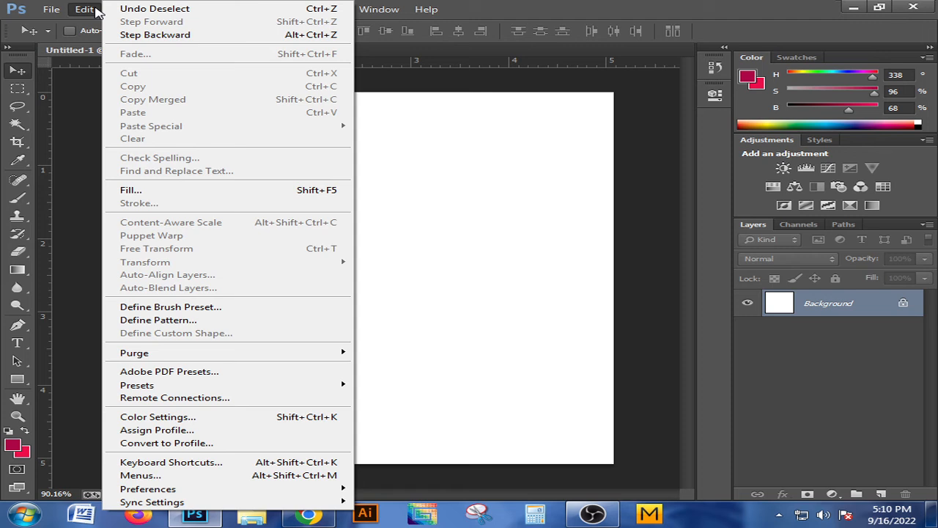
{"action": "left_click", "coordinate": [141, 192]}
{"action": "left_click", "coordinate": [509, 176]}
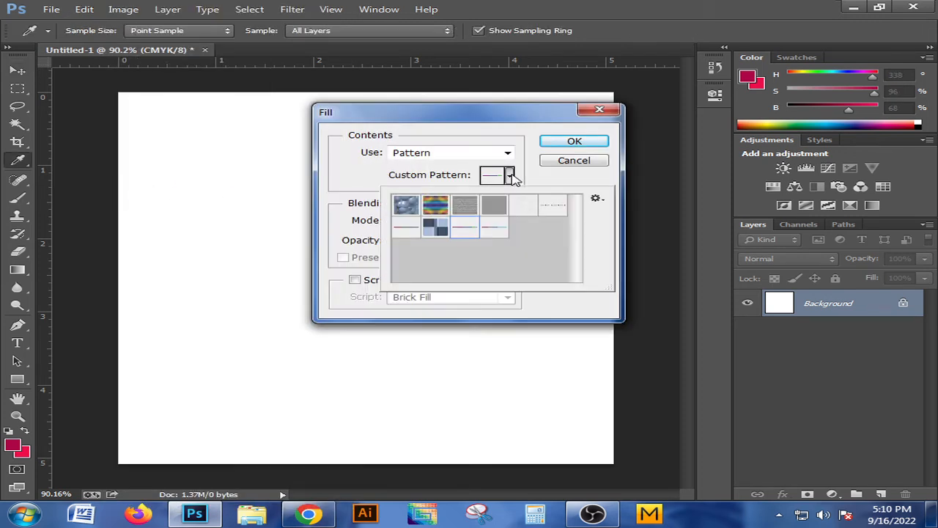
{"action": "left_click", "coordinate": [552, 209]}
{"action": "left_click", "coordinate": [405, 236]}
{"action": "left_click", "coordinate": [433, 231]}
{"action": "left_click", "coordinate": [464, 231]}
{"action": "left_click", "coordinate": [496, 228]}
{"action": "left_click", "coordinate": [562, 144]}
{"action": "key", "text": "v"}
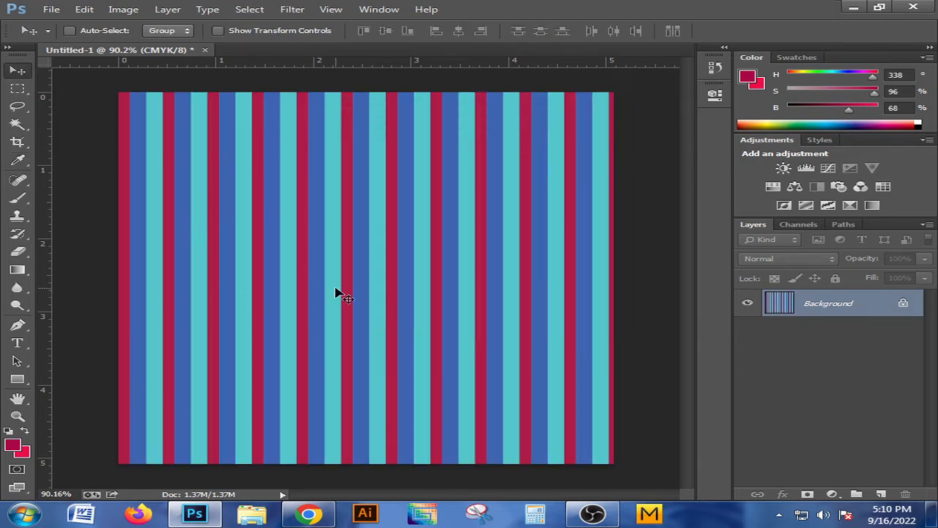
Convert the striped Background into a regular layer named Layer 0 and place a duplicate of it underneath
{"action": "double_click", "coordinate": [905, 304]}
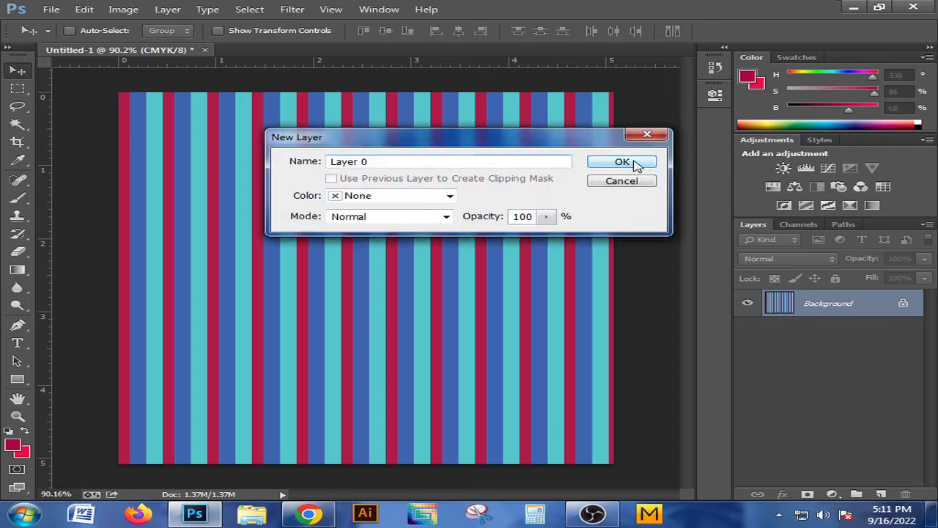
{"action": "left_click", "coordinate": [637, 161]}
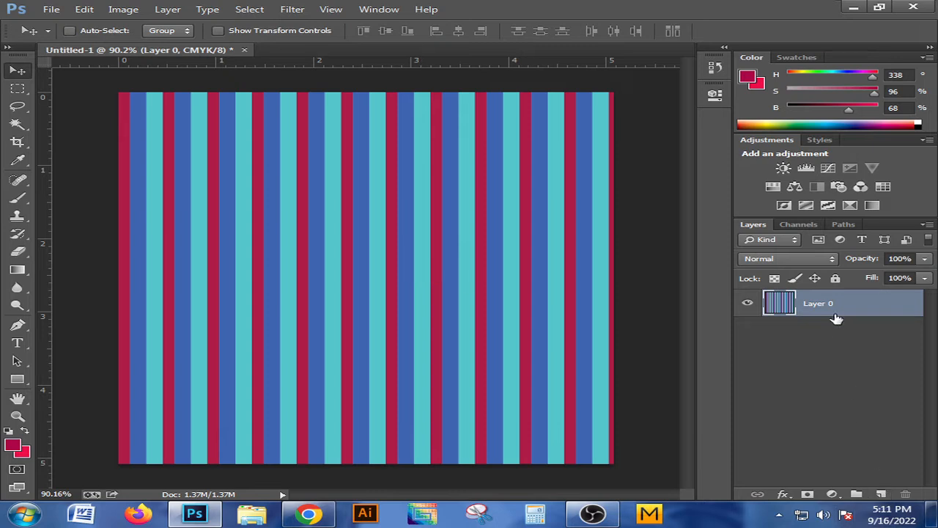
{"action": "left_click_drag", "start_coordinate": [833, 306], "coordinate": [836, 341]}
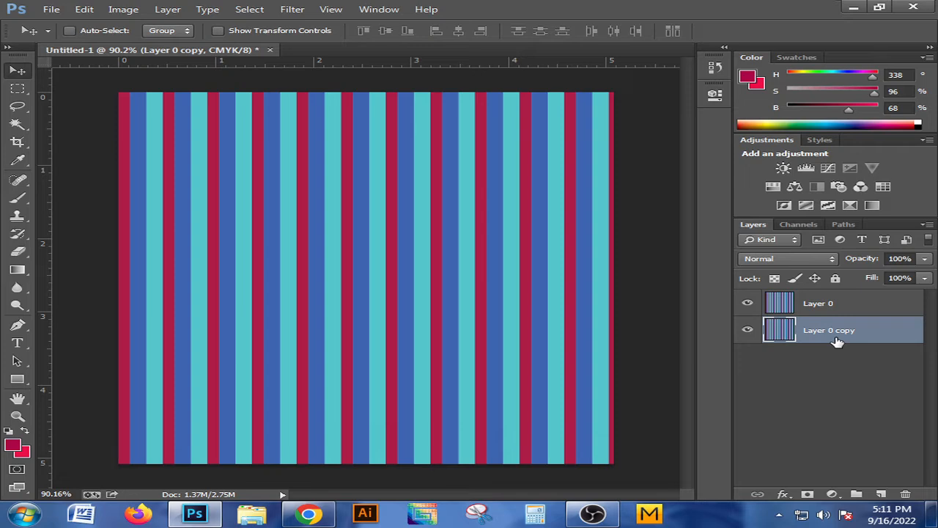
{"action": "key", "text": "ctrl+z"}
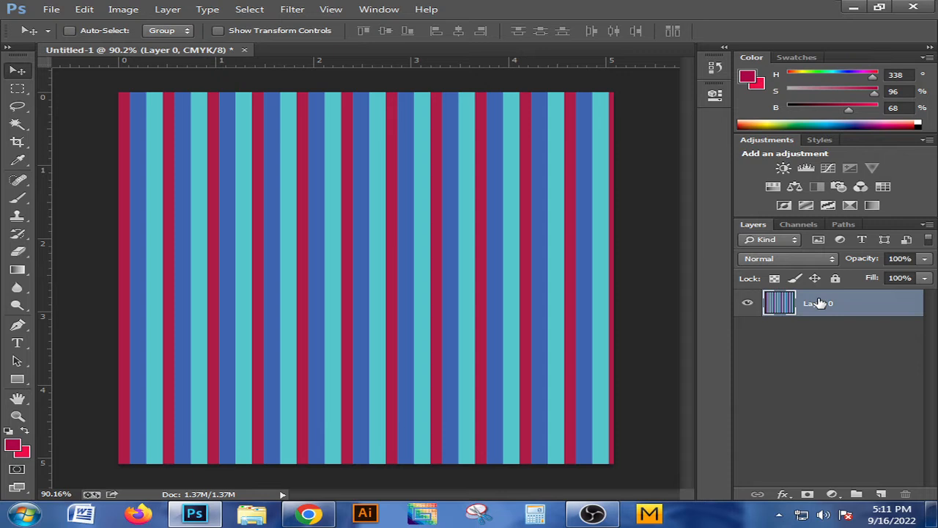
{"action": "left_click_drag", "start_coordinate": [820, 303], "coordinate": [823, 343]}
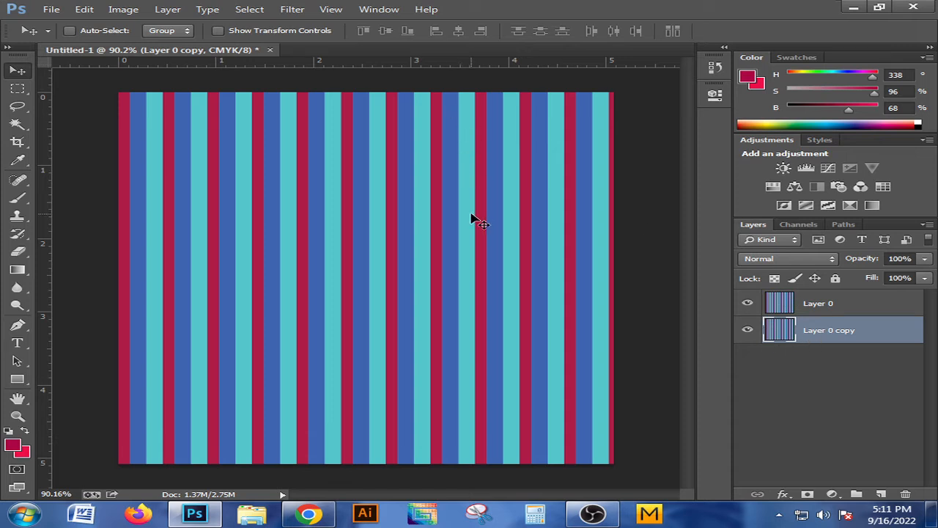
Rotate the duplicated stripe layer 90° and set its blending mode to Darken
{"action": "key", "text": "ctrl+t"}
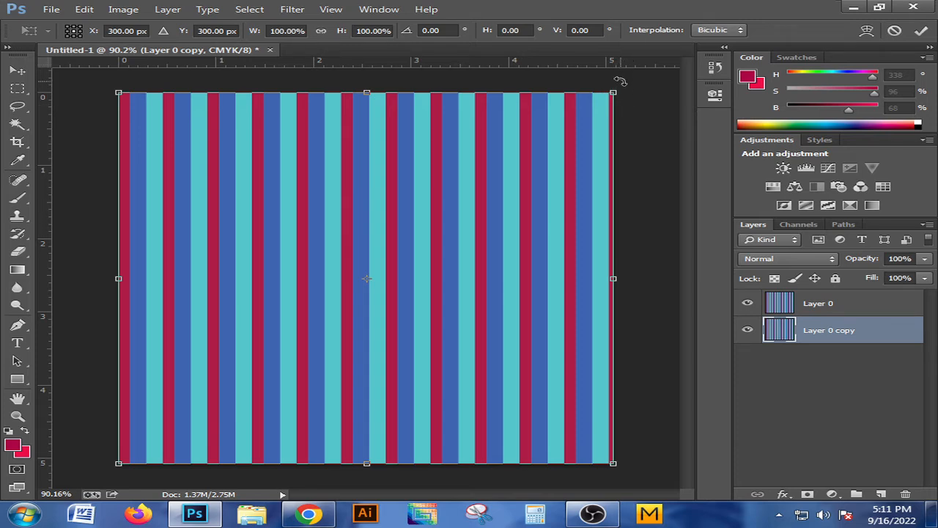
{"action": "left_click_drag", "start_coordinate": [620, 80], "coordinate": [588, 442]}
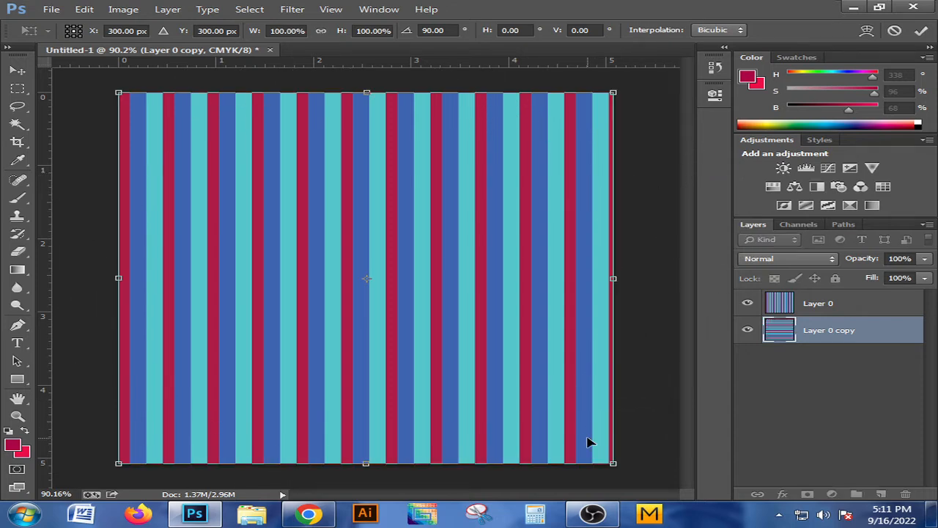
{"action": "left_click", "coordinate": [771, 263]}
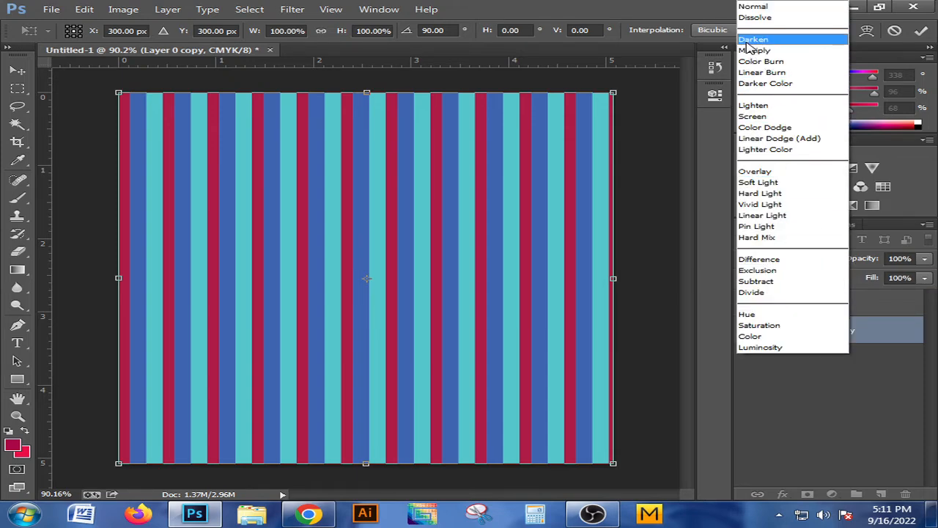
{"action": "left_click", "coordinate": [749, 40]}
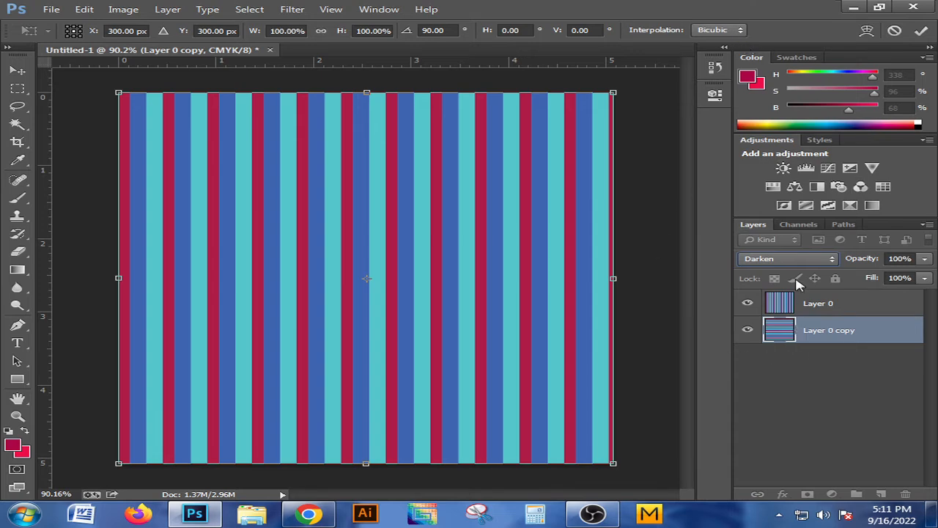
{"action": "left_click", "coordinate": [776, 261]}
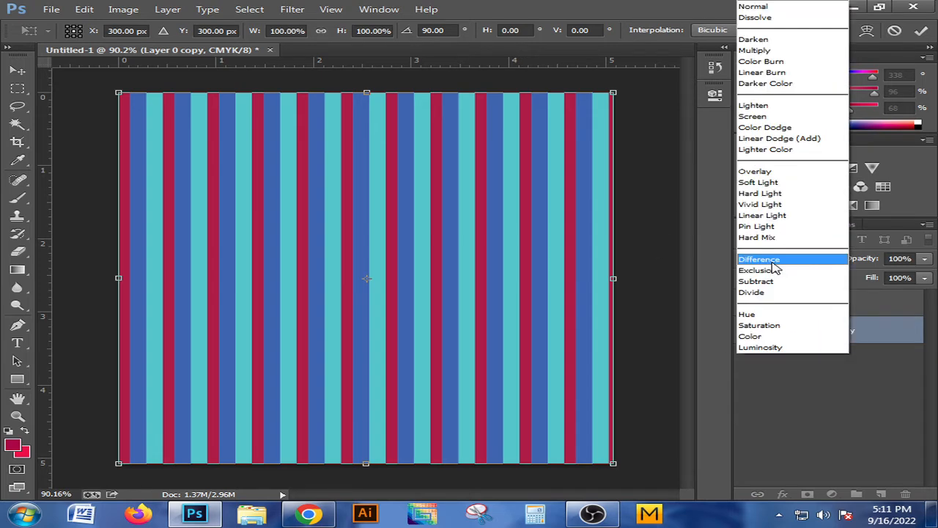
{"action": "left_click", "coordinate": [756, 42]}
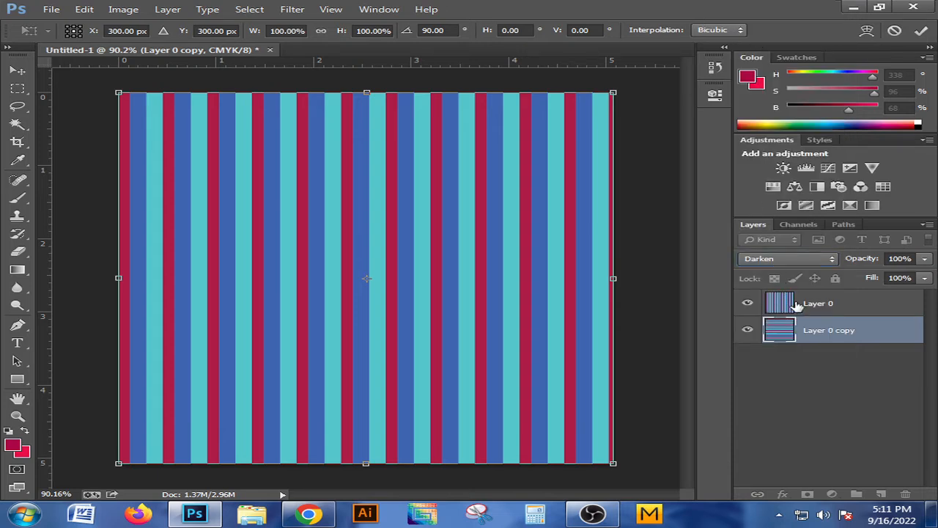
{"action": "left_click", "coordinate": [17, 71]}
{"action": "left_click", "coordinate": [405, 203]}
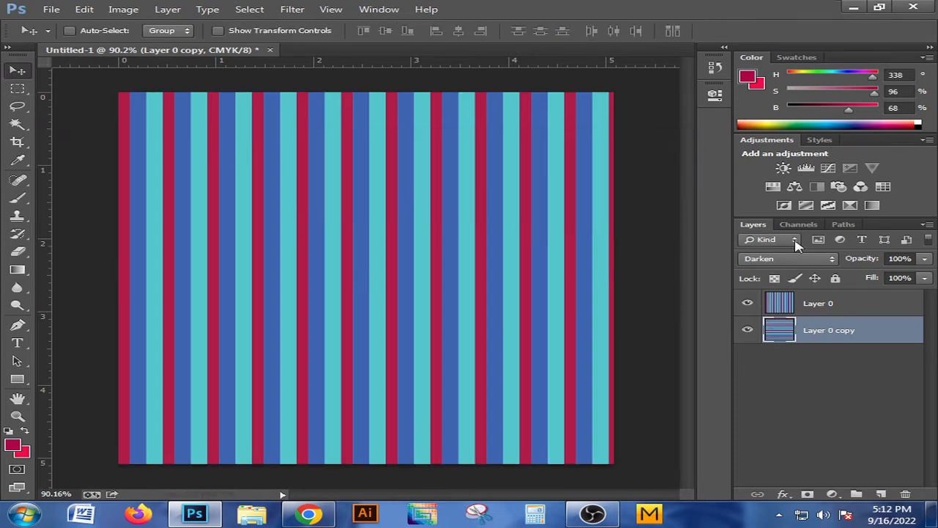
{"action": "left_click", "coordinate": [762, 259]}
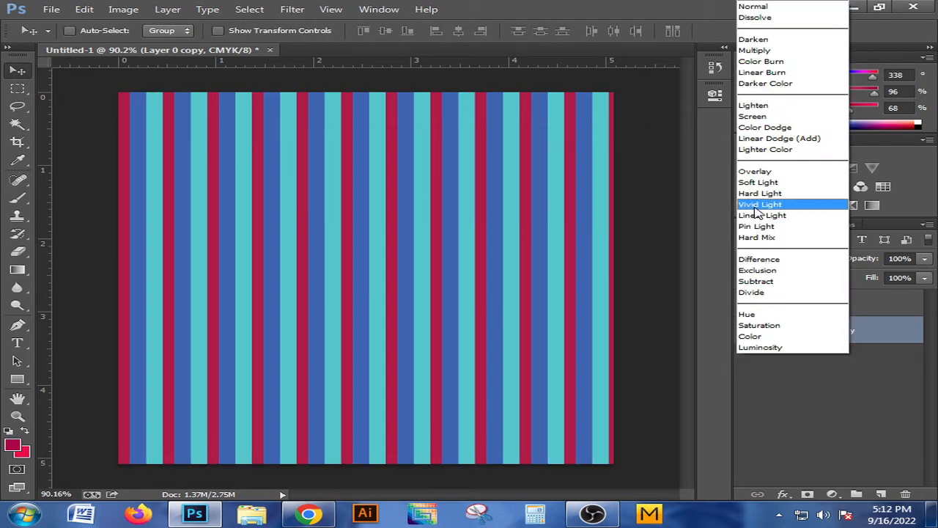
{"action": "left_click", "coordinate": [758, 43]}
Try the Lighten, Darken, Multiply and Darker Color blending modes on the upper layer with vertical stripes
{"action": "left_click", "coordinate": [783, 311]}
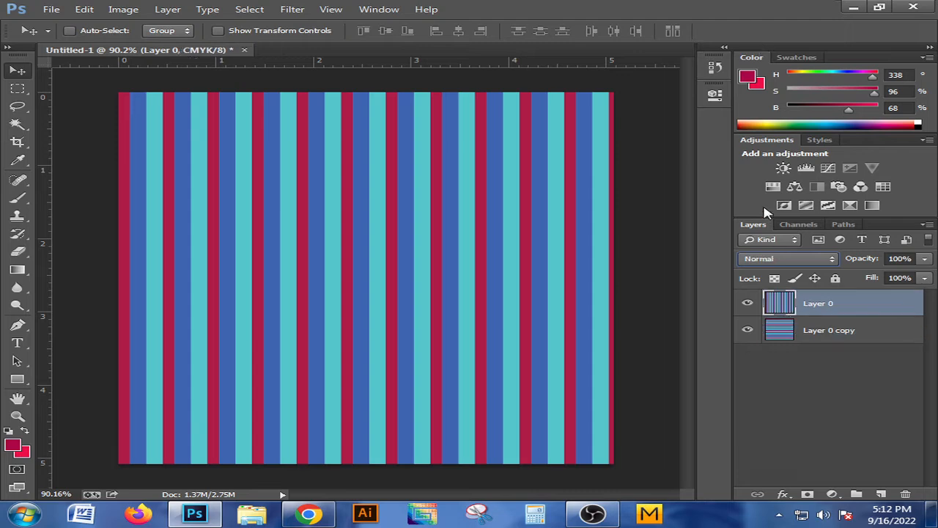
{"action": "left_click", "coordinate": [768, 261]}
{"action": "left_click", "coordinate": [774, 103]}
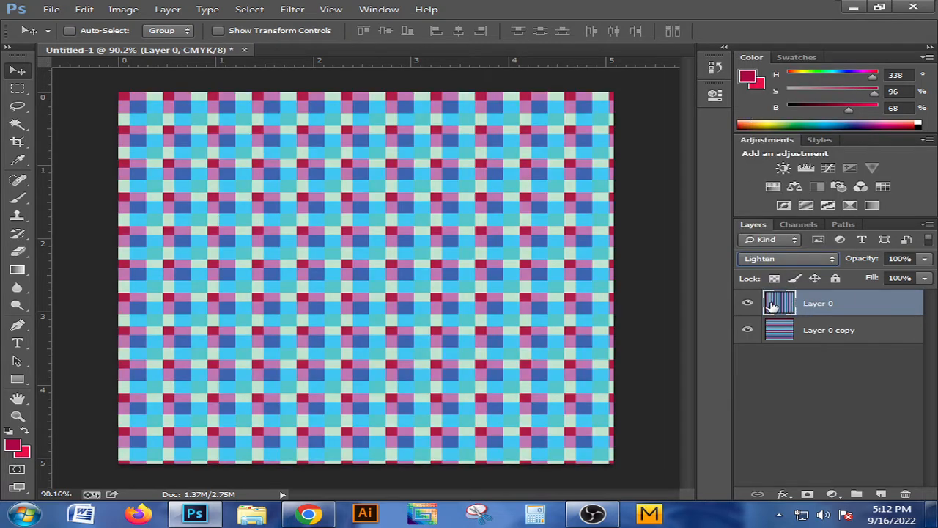
{"action": "left_click", "coordinate": [770, 261]}
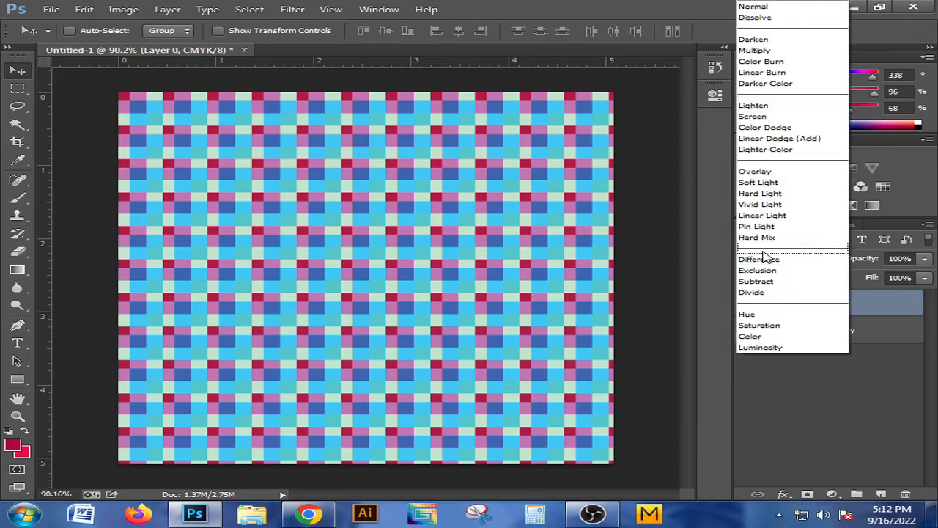
{"action": "left_click", "coordinate": [754, 40]}
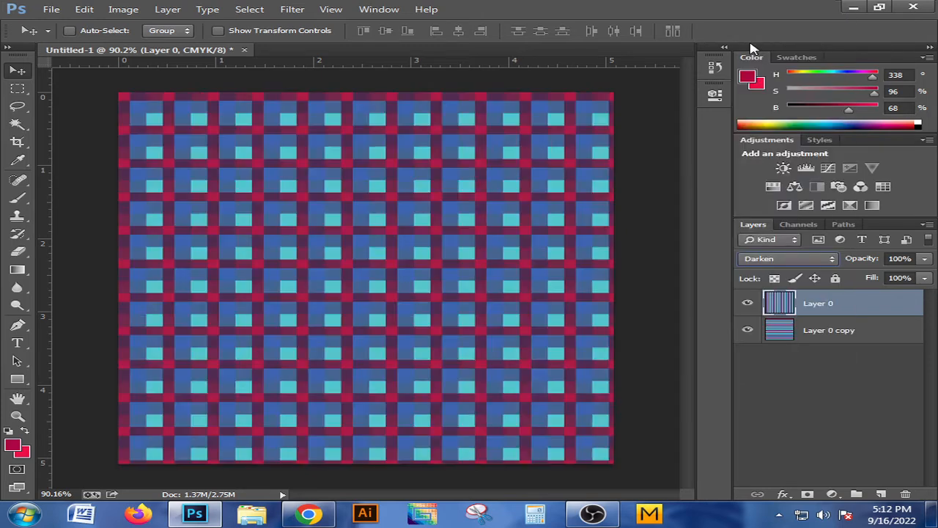
{"action": "left_click", "coordinate": [774, 261]}
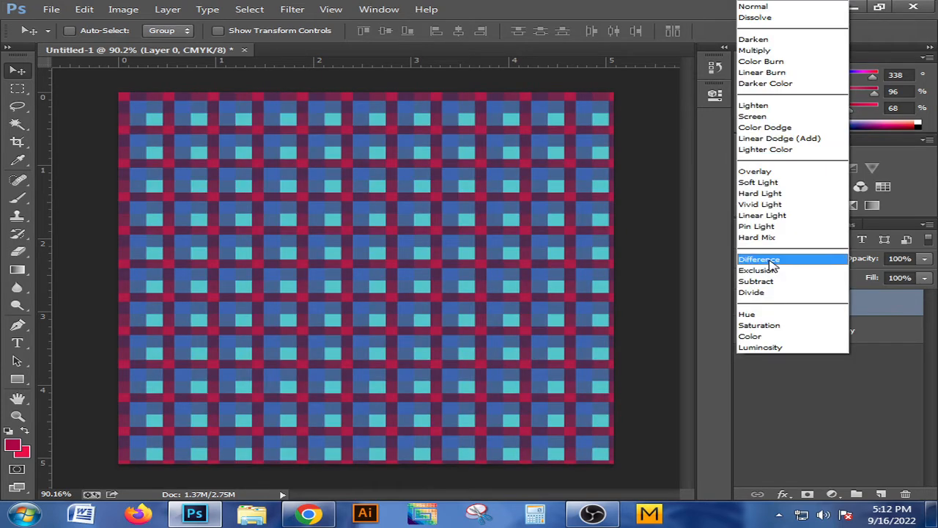
{"action": "left_click", "coordinate": [757, 51]}
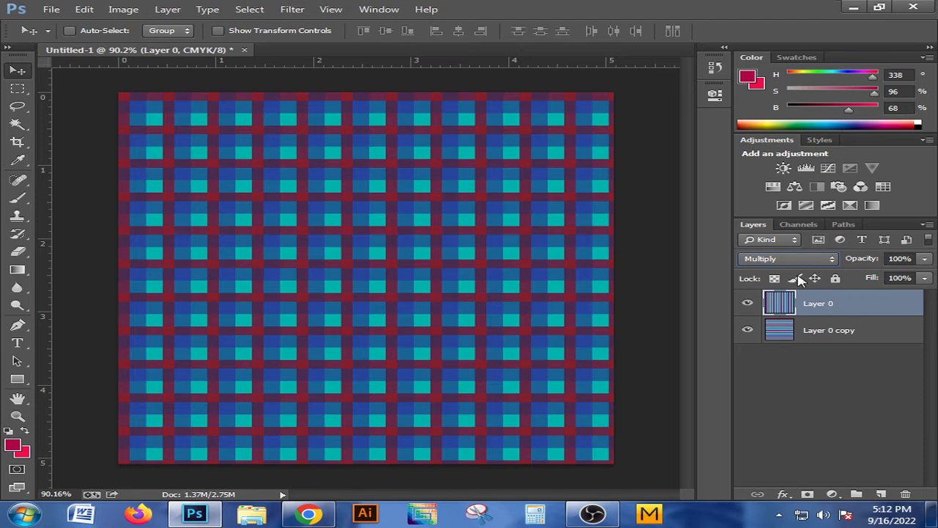
{"action": "left_click", "coordinate": [779, 260]}
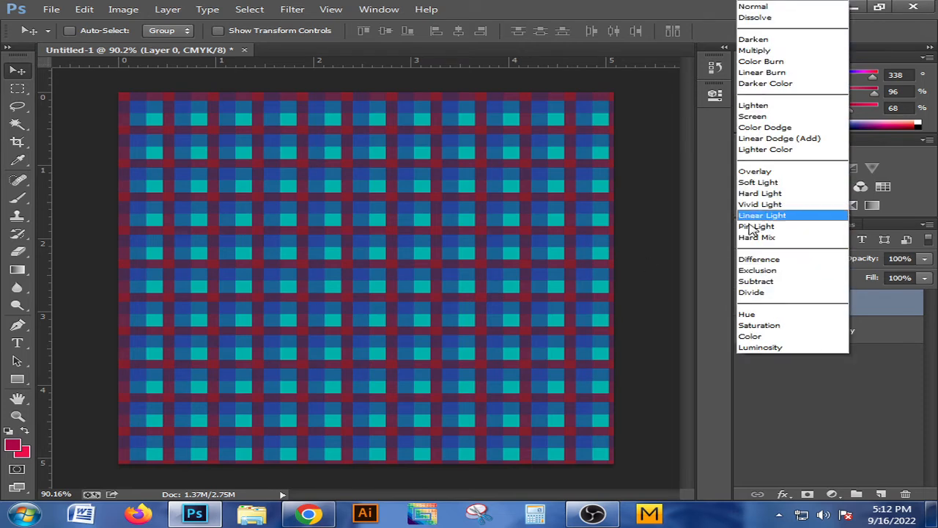
{"action": "left_click", "coordinate": [768, 84]}
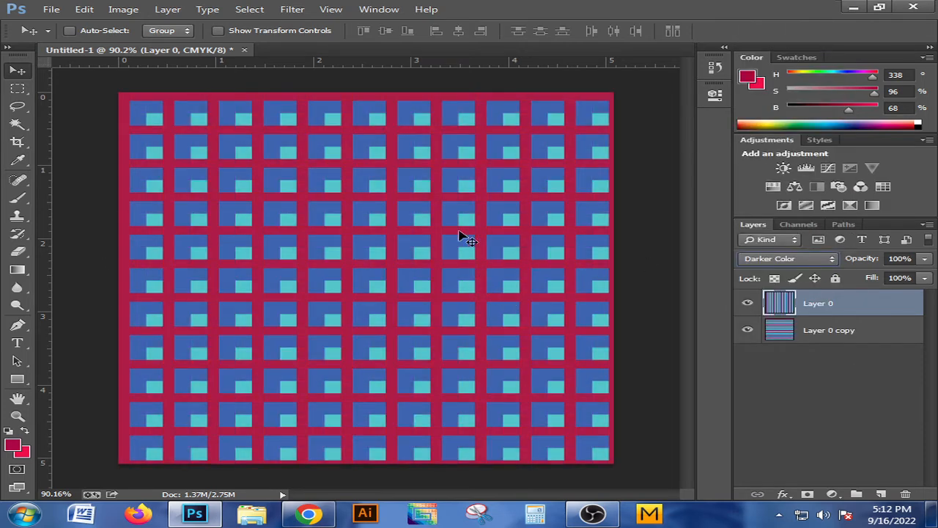
{"action": "left_click", "coordinate": [775, 262]}
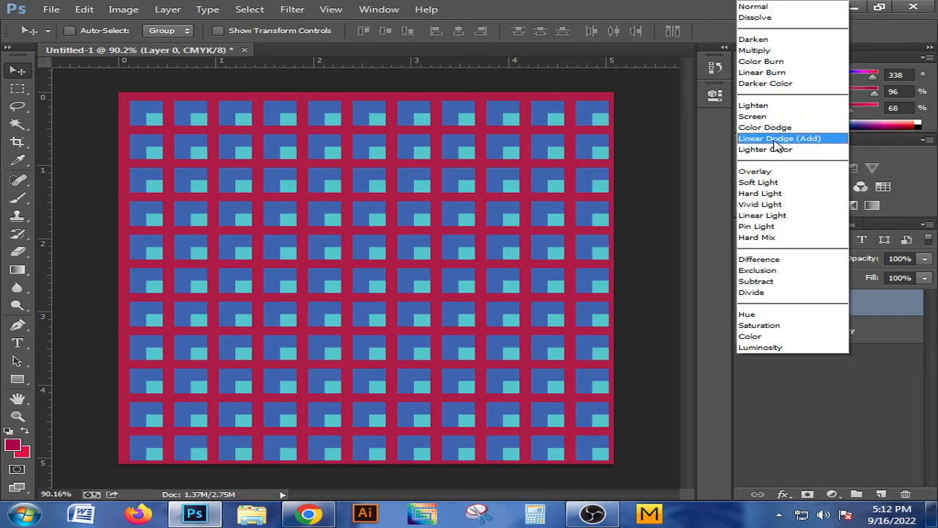
{"action": "left_click", "coordinate": [770, 102]}
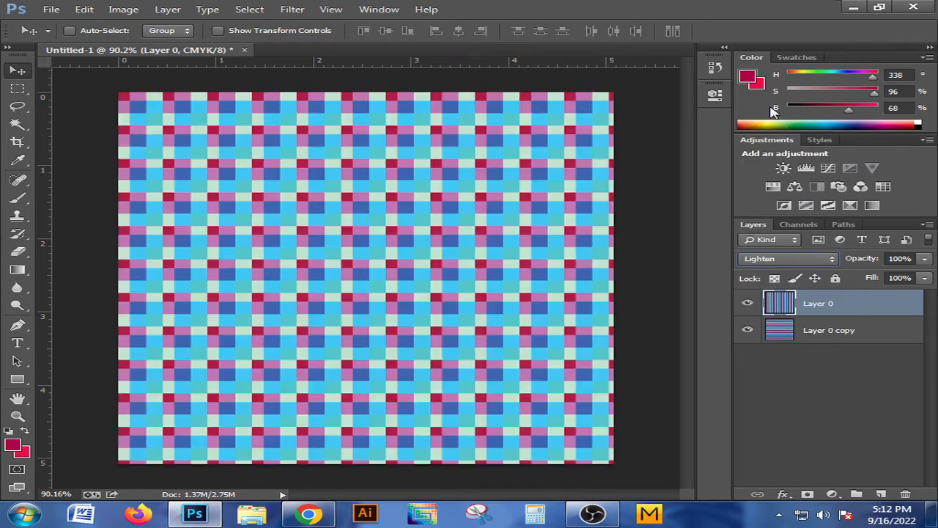
Set the blending mode of the upper vertical-stripe layer, Layer 0, to Screen
{"action": "left_click", "coordinate": [775, 263]}
{"action": "left_click", "coordinate": [763, 117]}
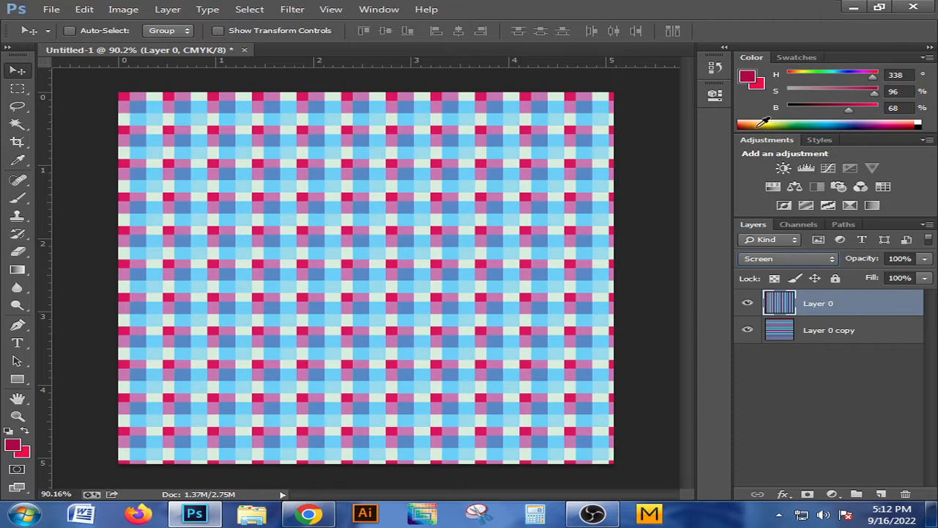
Try the Color Dodge, Linear Dodge (Add) and Overlay blending modes on the vertical-stripe Layer 0
{"action": "left_click", "coordinate": [762, 266]}
{"action": "left_click", "coordinate": [766, 127]}
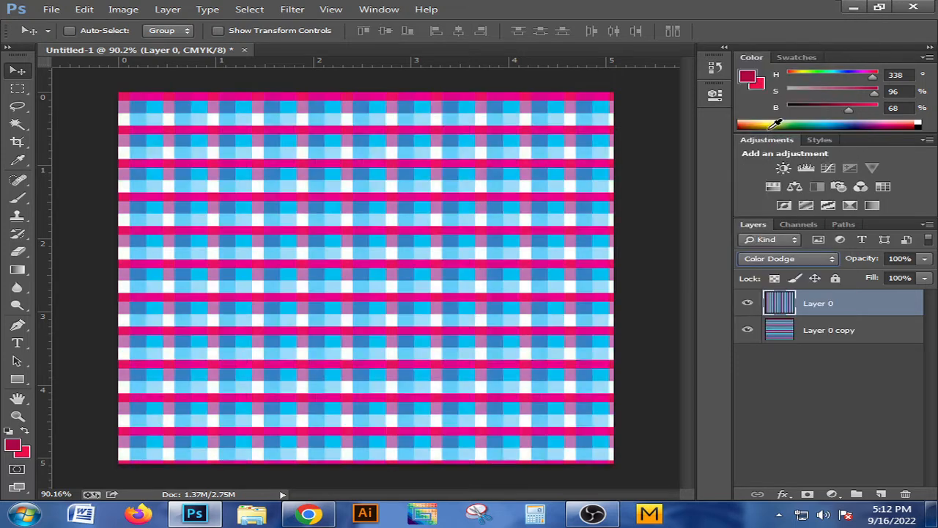
{"action": "left_click", "coordinate": [789, 264]}
{"action": "left_click", "coordinate": [774, 141]}
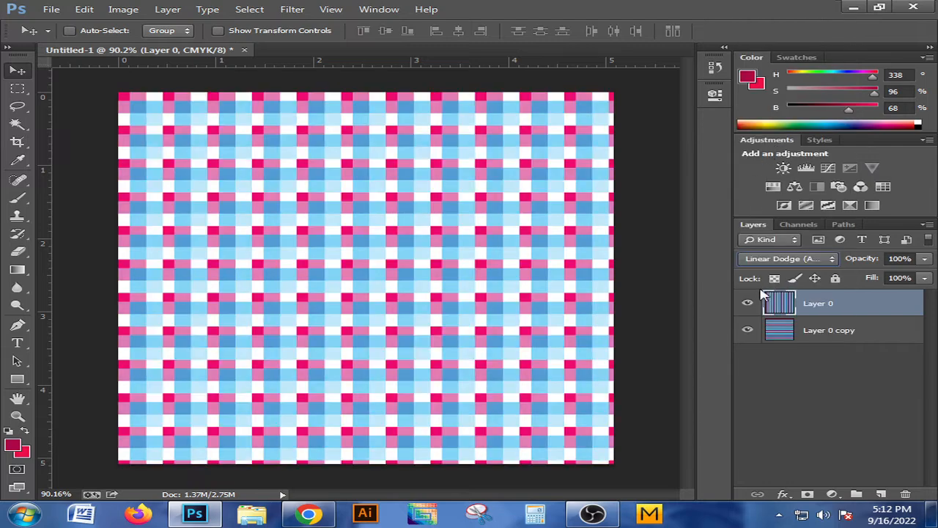
{"action": "left_click", "coordinate": [765, 264]}
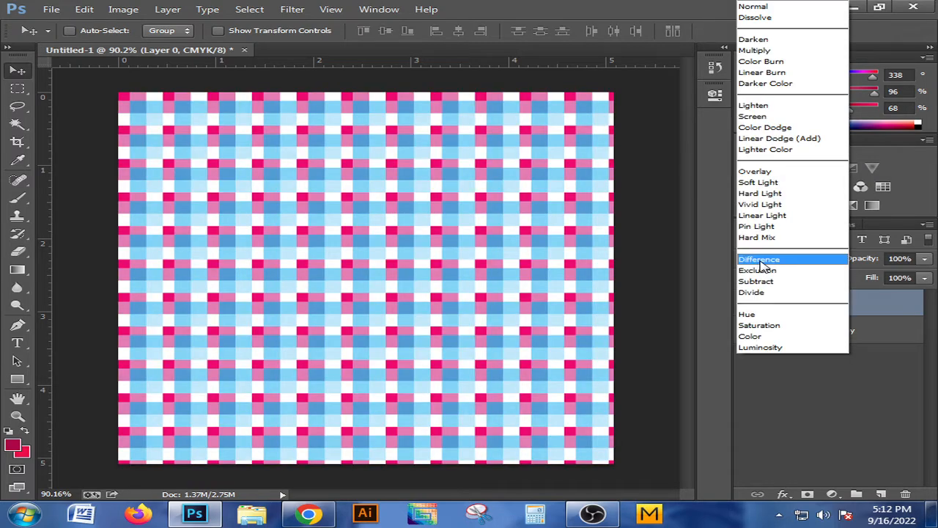
{"action": "left_click", "coordinate": [763, 173]}
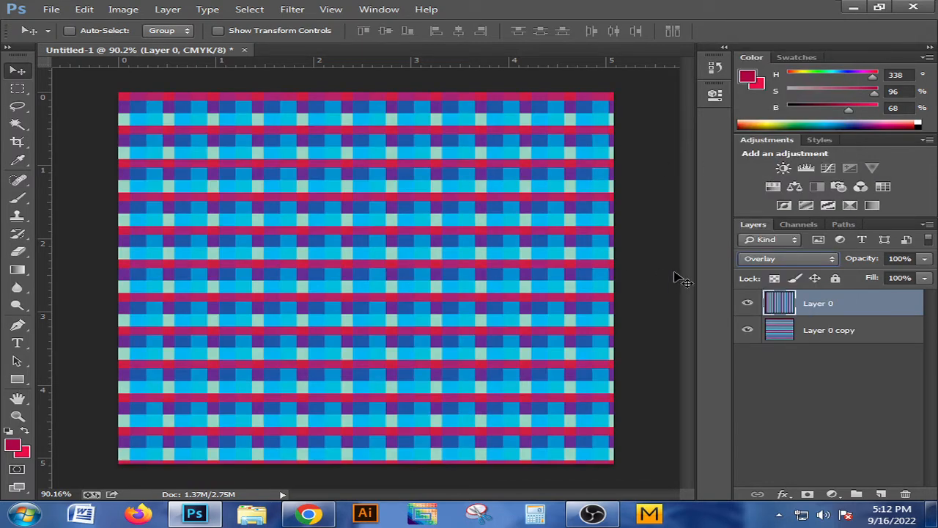
Try the Soft Light and Hard Light blending modes on the vertical-stripe Layer 0
{"action": "left_click", "coordinate": [786, 261]}
{"action": "left_click", "coordinate": [761, 187]}
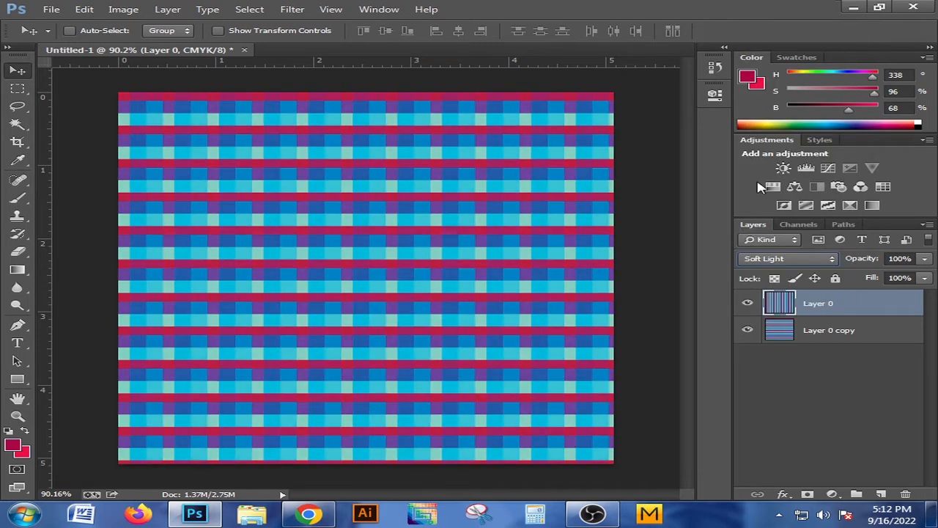
{"action": "left_click", "coordinate": [754, 264]}
{"action": "left_click", "coordinate": [766, 195]}
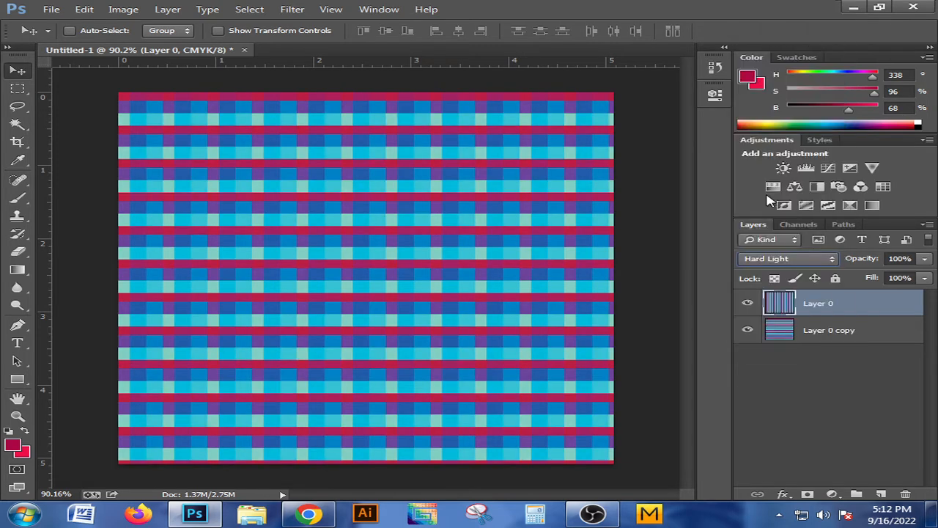
{"action": "left_click", "coordinate": [760, 264]}
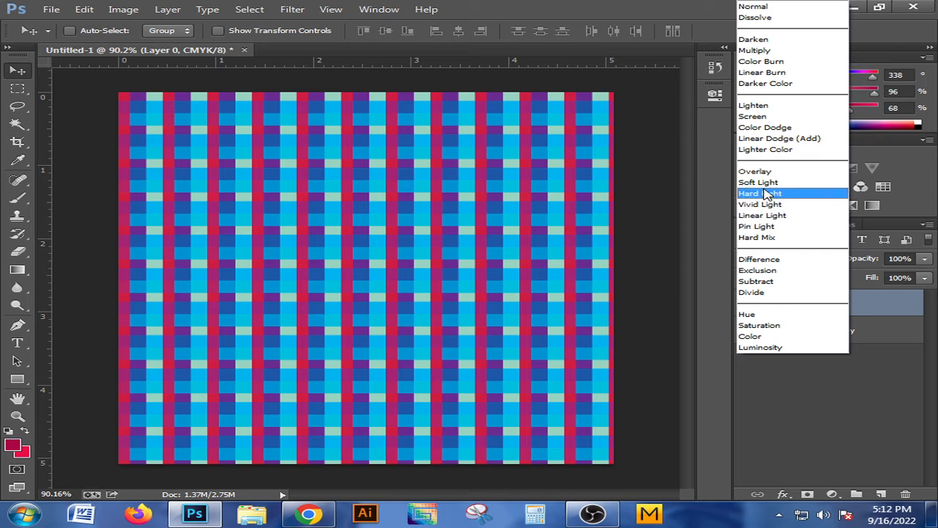
{"action": "left_click", "coordinate": [766, 193]}
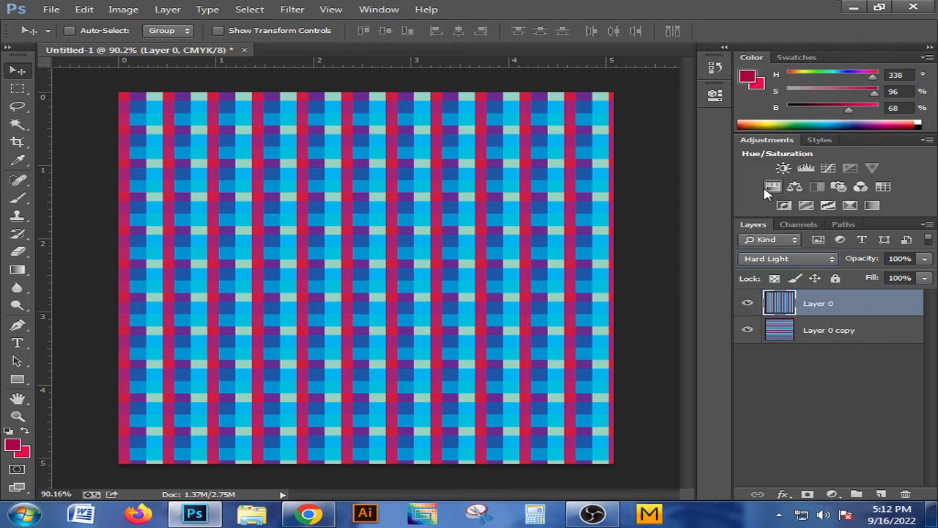
Set the blending mode of the vertical-stripe Layer 0 to Normal
{"action": "left_click", "coordinate": [779, 258]}
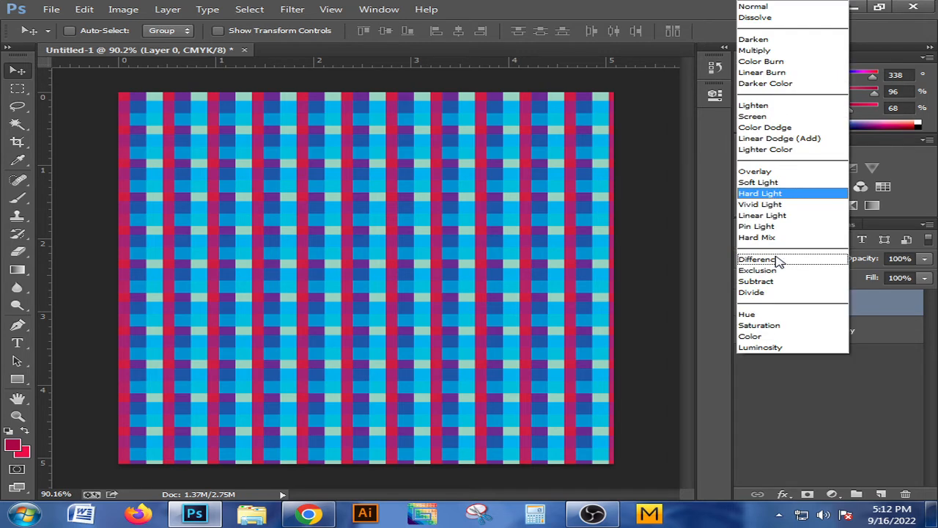
{"action": "left_click", "coordinate": [760, 9]}
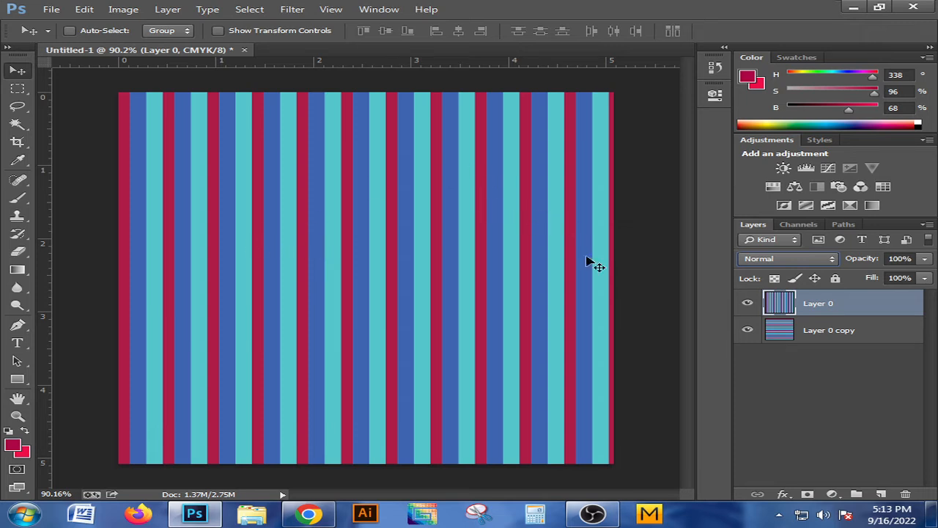
Try merging Layer 0 and Layer 0 copy into a single layer
{"action": "left_click", "coordinate": [785, 330]}
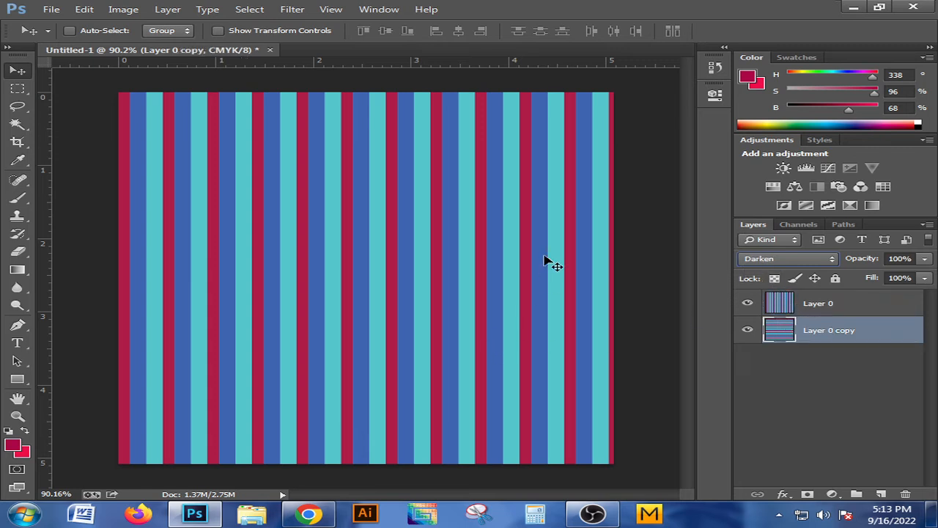
{"action": "left_click", "coordinate": [780, 306]}
{"action": "left_click", "coordinate": [788, 331]}
{"action": "left_click", "coordinate": [783, 306], "text": "ctrl"}
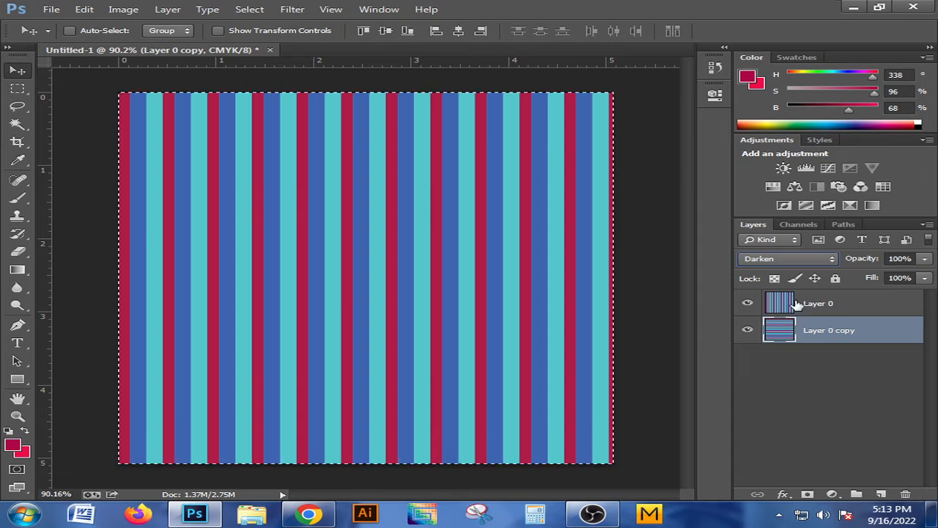
{"action": "key", "text": "ctrl+d"}
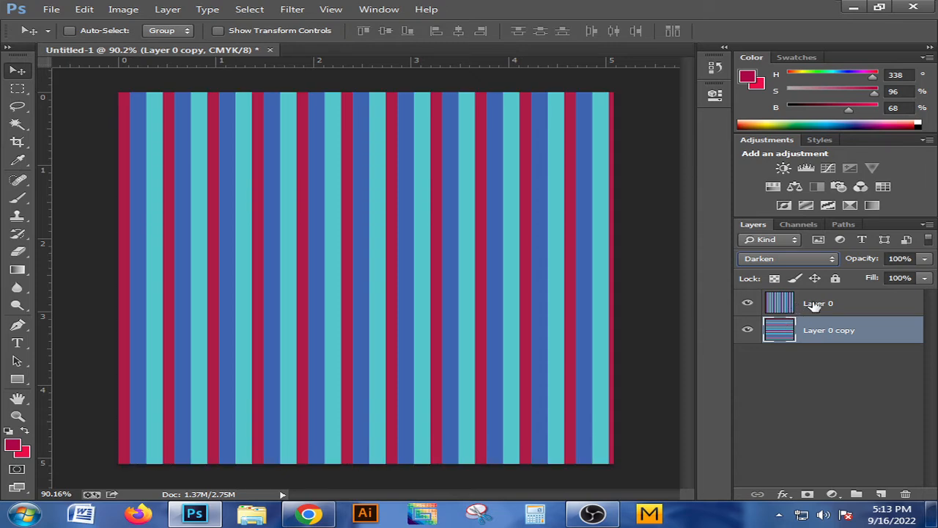
{"action": "left_click", "coordinate": [814, 307], "text": "shift"}
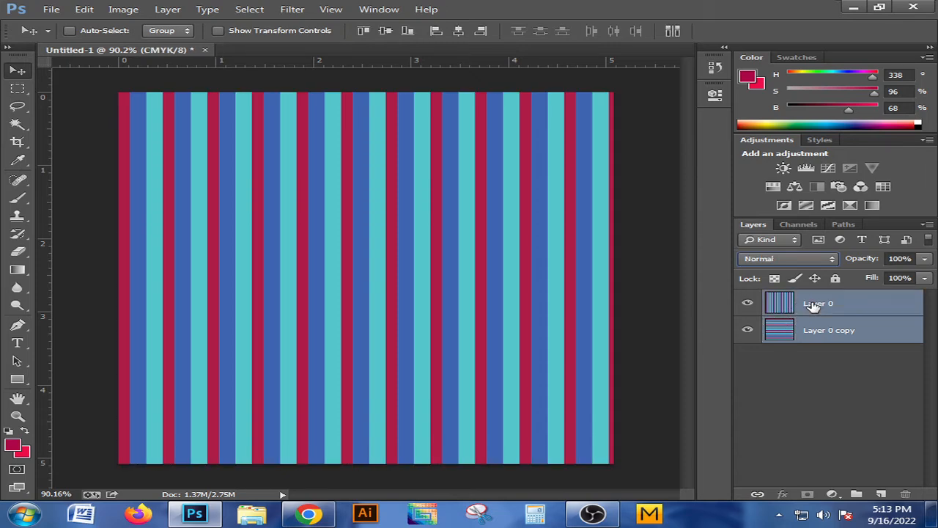
{"action": "key", "text": "ctrl+e"}
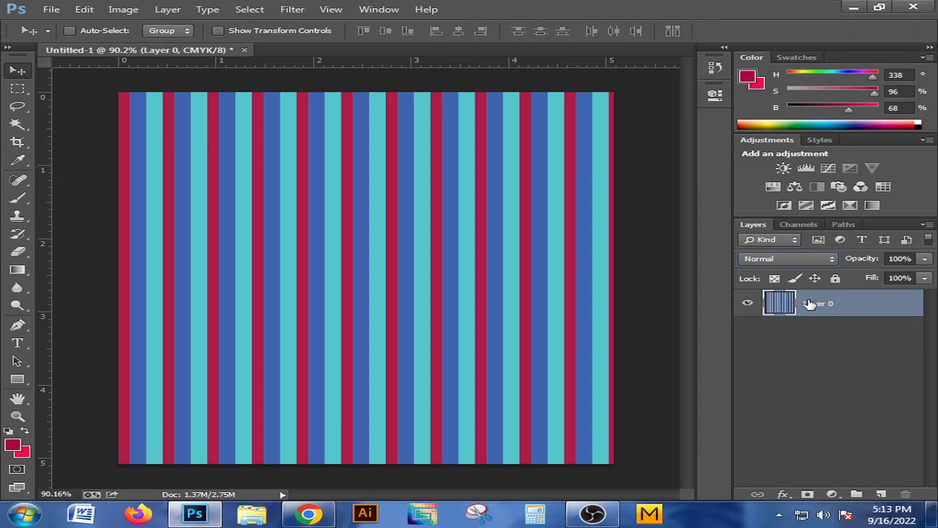
Try the Linear Light blending mode on the merged layer and undo back to the two separate stripe layers
{"action": "left_click", "coordinate": [792, 260]}
{"action": "left_click", "coordinate": [771, 215]}
{"action": "key", "text": "ctrl+z"}
{"action": "key", "text": "ctrl+z"}
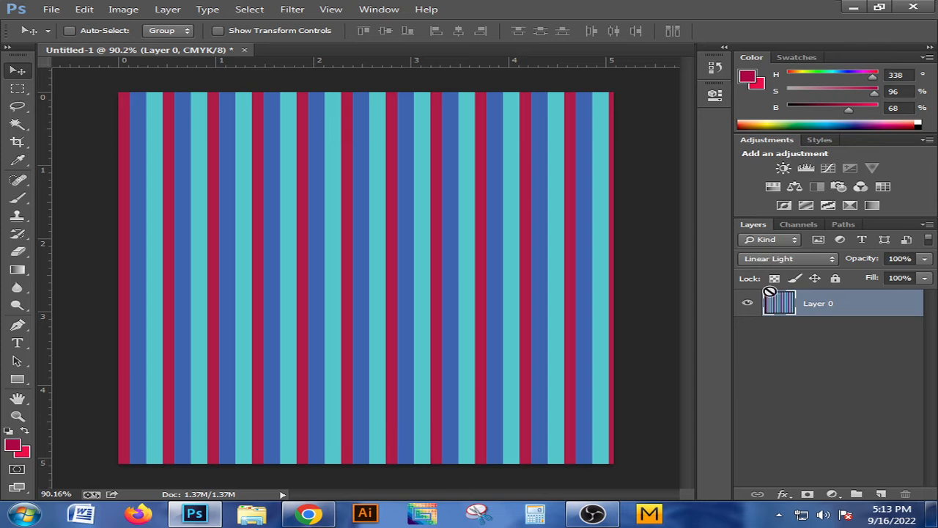
{"action": "key", "text": "ctrl+z"}
{"action": "key", "text": "ctrl+alt+z"}
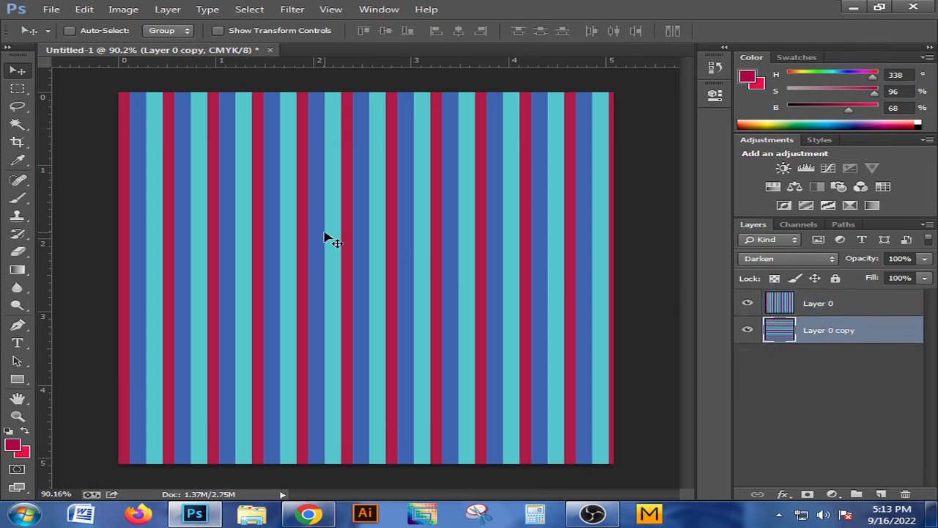
Try a rectangle shape about 21 × 31 px across a turquoise stripe, and delete its layer
{"action": "scroll", "coordinate": [459, 223], "scroll_direction": "up", "scroll_amount": 4}
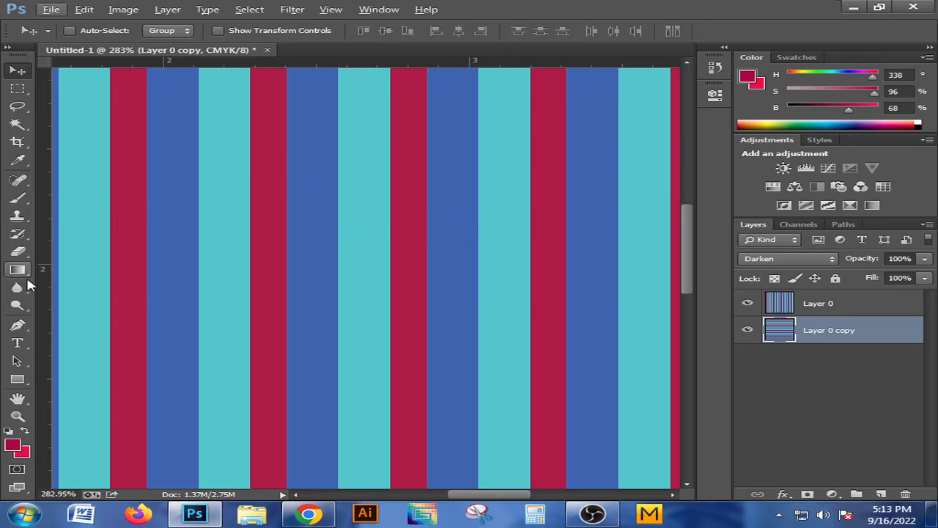
{"action": "scroll", "coordinate": [450, 283], "scroll_direction": "up", "scroll_amount": 3}
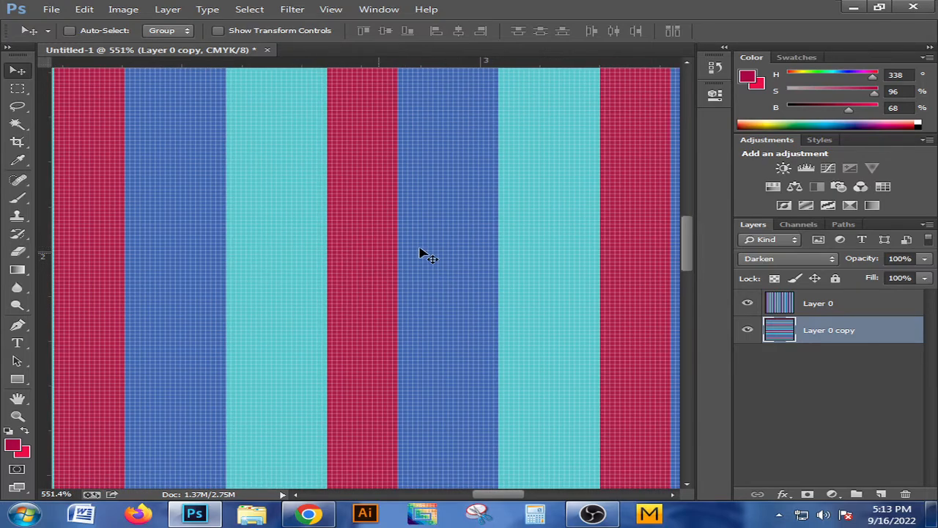
{"action": "left_click", "coordinate": [18, 379]}
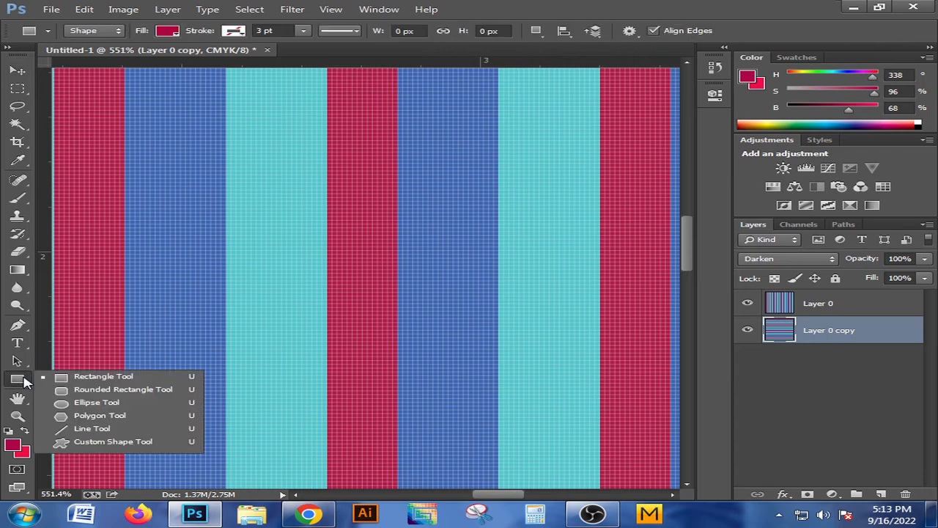
{"action": "left_click", "coordinate": [66, 382]}
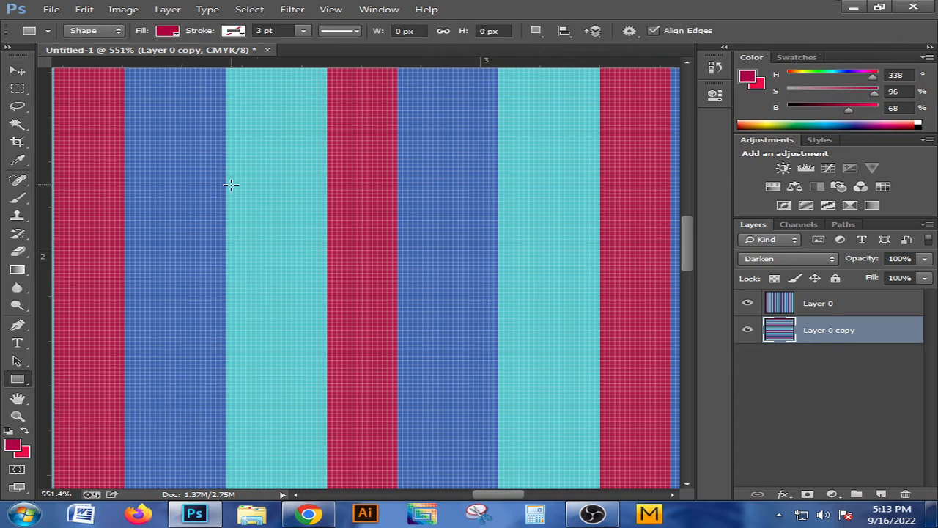
{"action": "left_click_drag", "start_coordinate": [228, 167], "coordinate": [331, 280]}
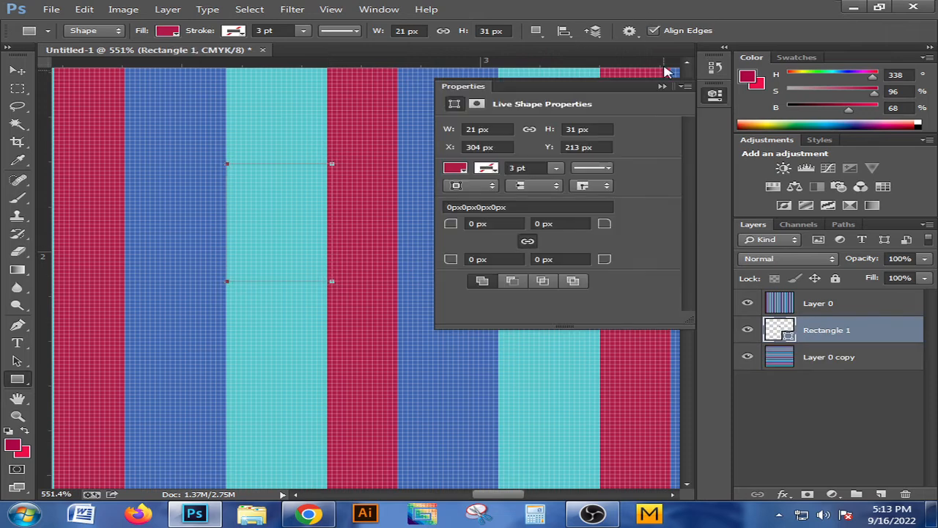
{"action": "left_click", "coordinate": [663, 87]}
{"action": "left_click", "coordinate": [19, 72]}
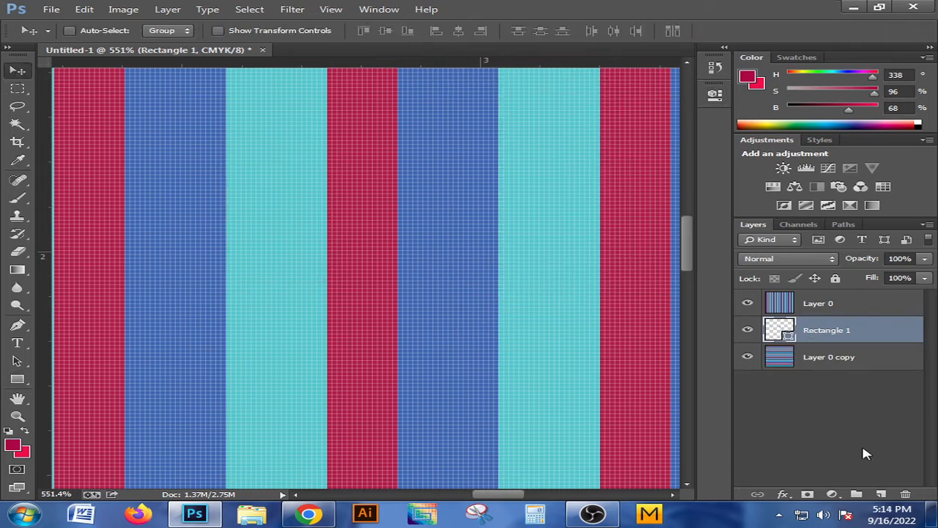
{"action": "left_click", "coordinate": [905, 494]}
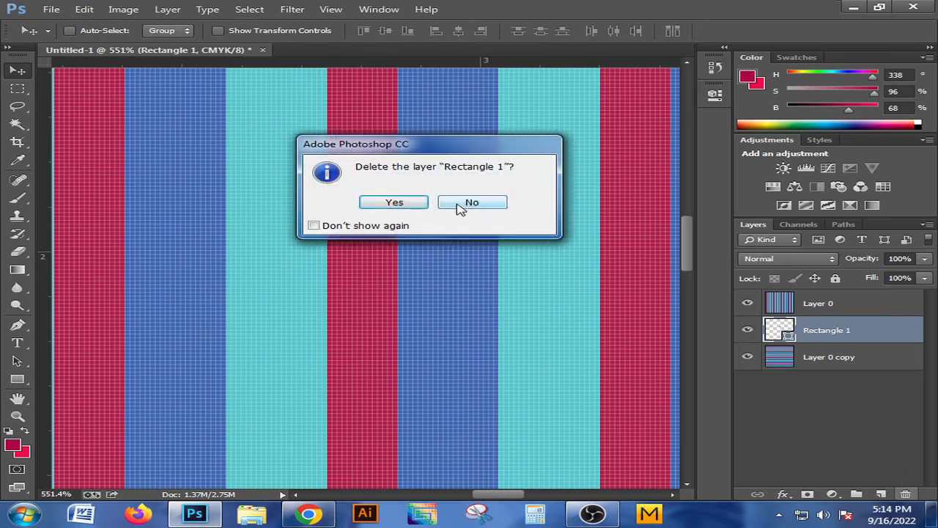
{"action": "left_click", "coordinate": [414, 203]}
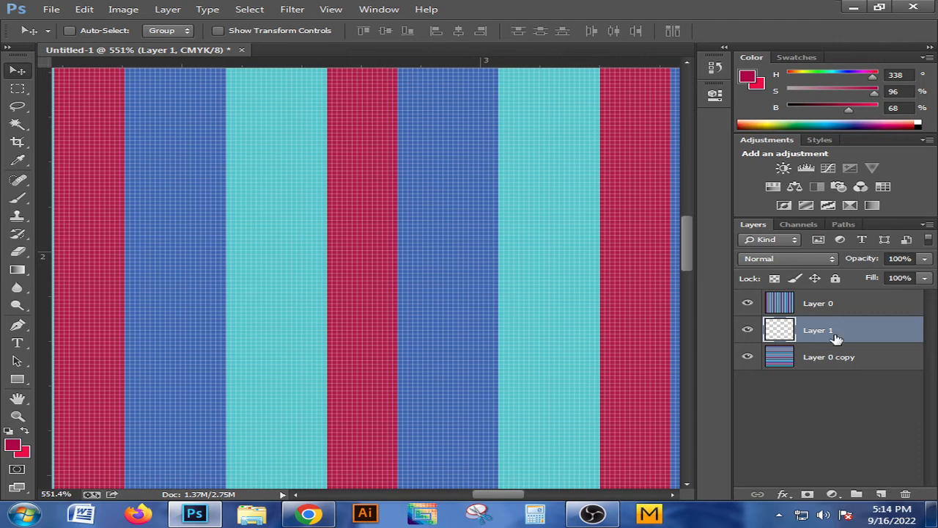
Place a new empty layer above Layer 0 and make a rectangular selection spanning the width of a turquoise stripe
{"action": "left_click_drag", "start_coordinate": [835, 338], "coordinate": [838, 304]}
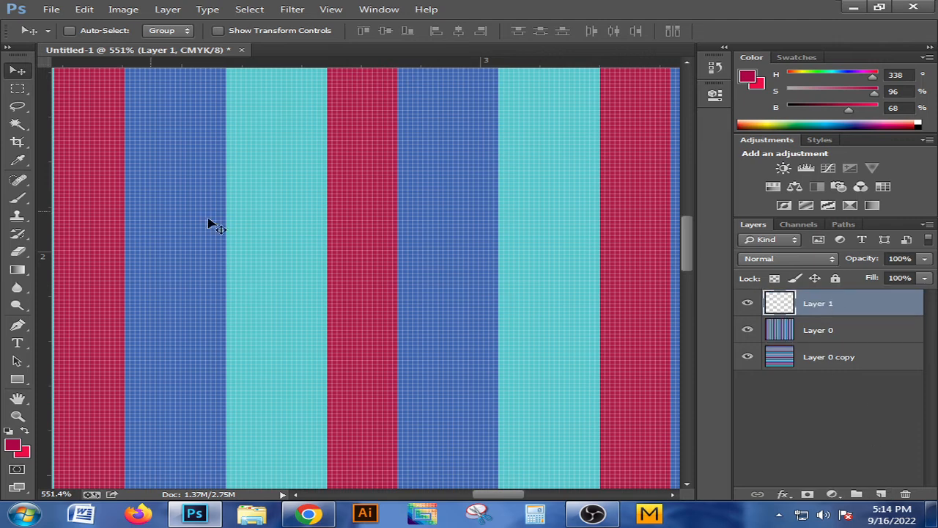
{"action": "left_click", "coordinate": [18, 88]}
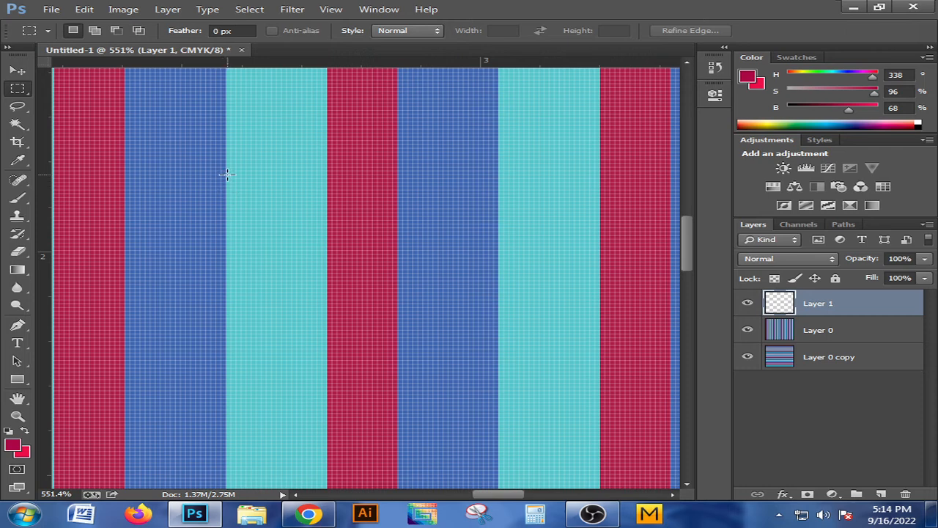
{"action": "left_click_drag", "start_coordinate": [263, 213], "coordinate": [325, 255]}
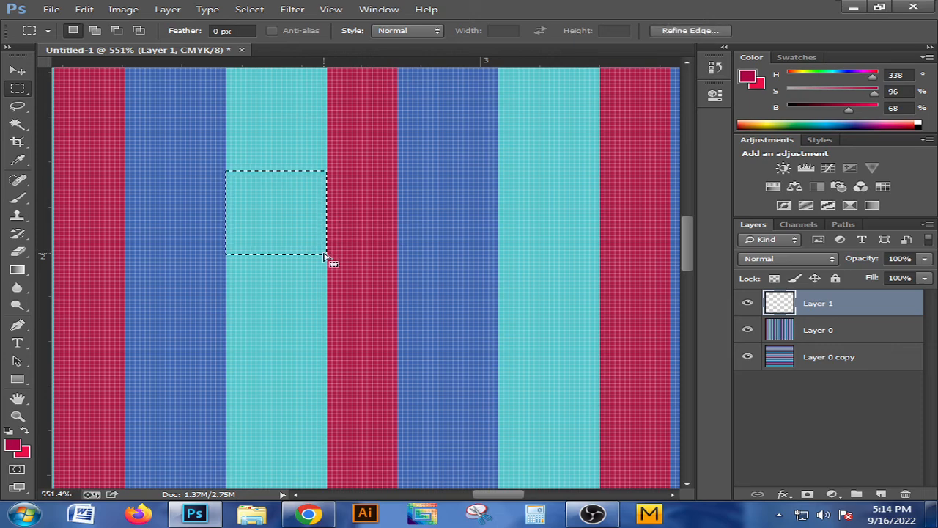
Set the background color to green 0fde1d and fill the rectangular selection with it on Layer 1
{"action": "left_click", "coordinate": [24, 455]}
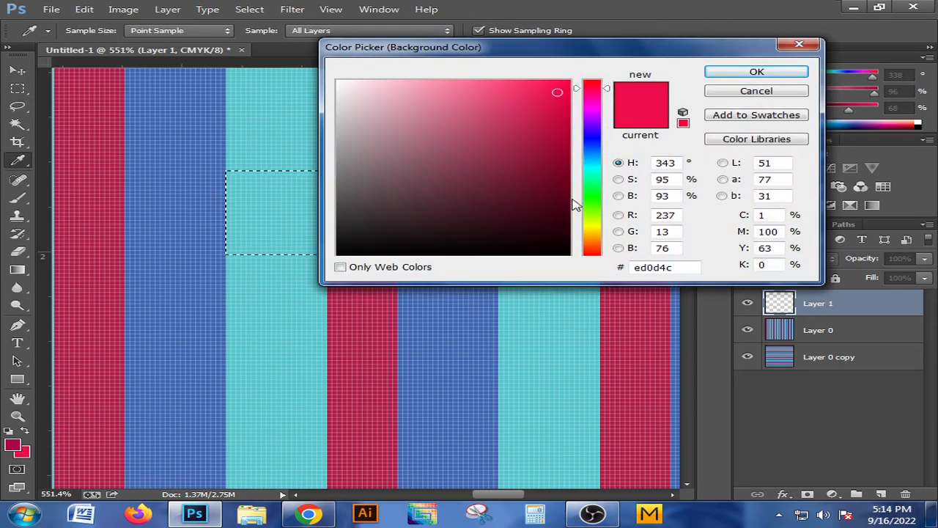
{"action": "left_click_drag", "start_coordinate": [576, 205], "coordinate": [582, 195]}
{"action": "left_click", "coordinate": [554, 102]}
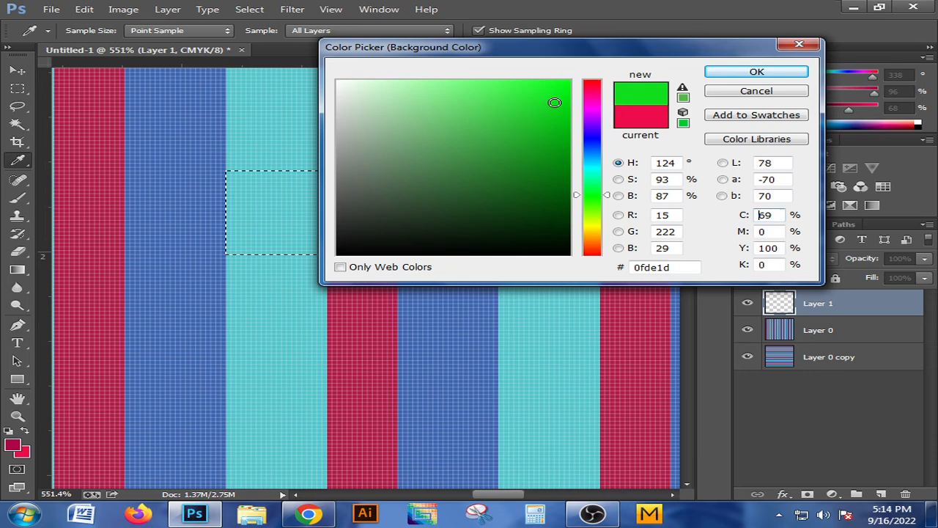
{"action": "left_click", "coordinate": [723, 74]}
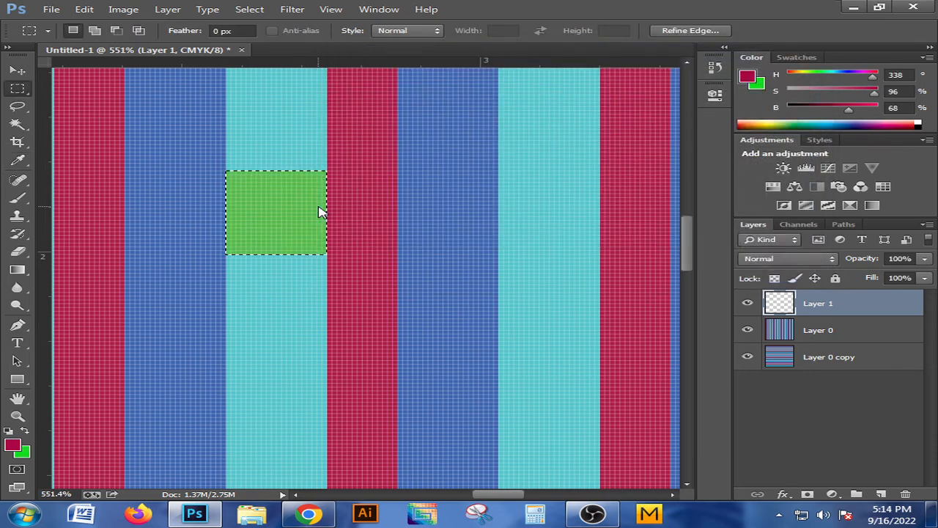
Duplicate the green block twice, placing one copy diagonally below to its right and one directly beside it on the right
{"action": "left_click", "coordinate": [18, 70]}
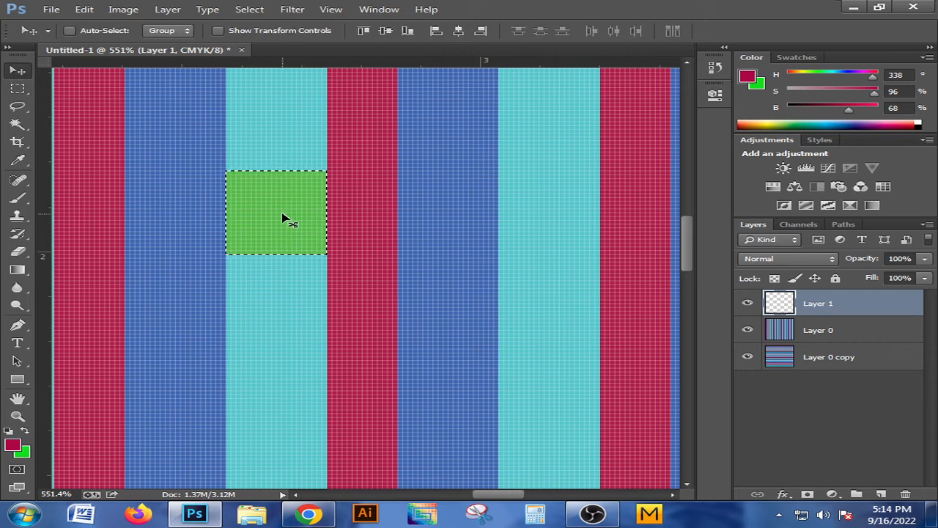
{"action": "left_click_drag", "start_coordinate": [286, 217], "coordinate": [381, 298]}
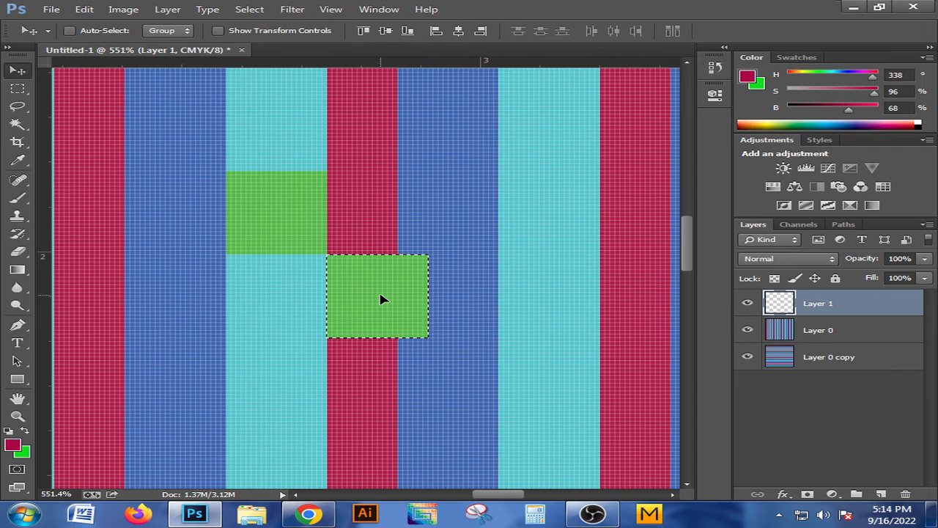
{"action": "left_click_drag", "start_coordinate": [384, 300], "coordinate": [383, 217]}
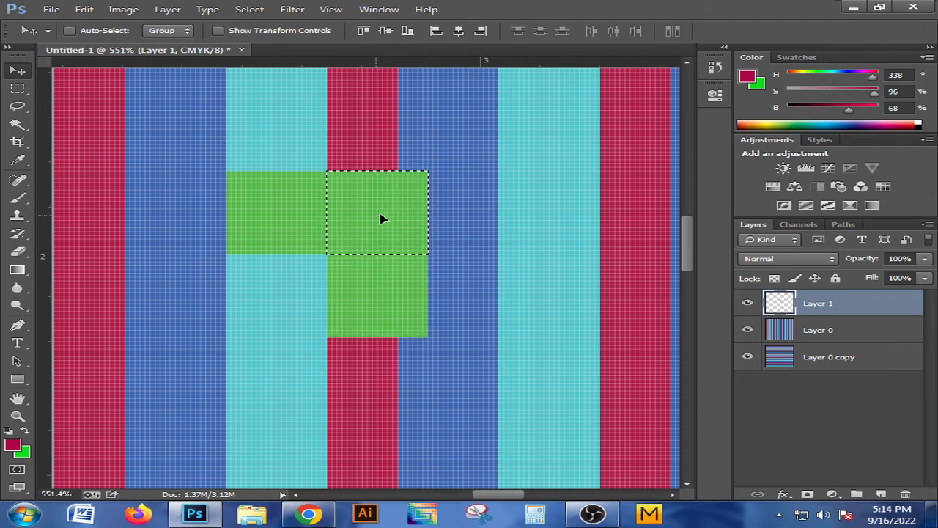
Fill the selected upper-right block with dark green 023606 and place a copy of it diagonally below, completing the two-by-two checker
{"action": "left_click", "coordinate": [25, 452]}
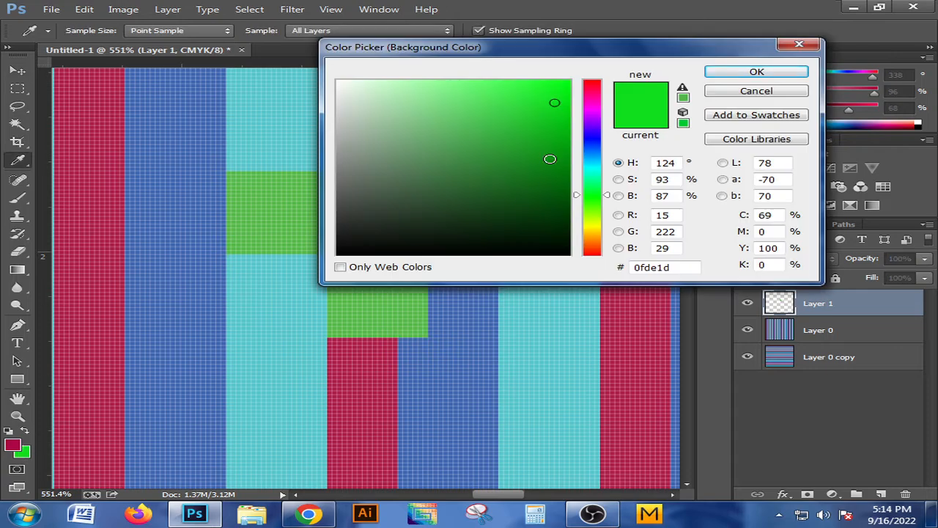
{"action": "left_click_drag", "start_coordinate": [550, 159], "coordinate": [560, 218]}
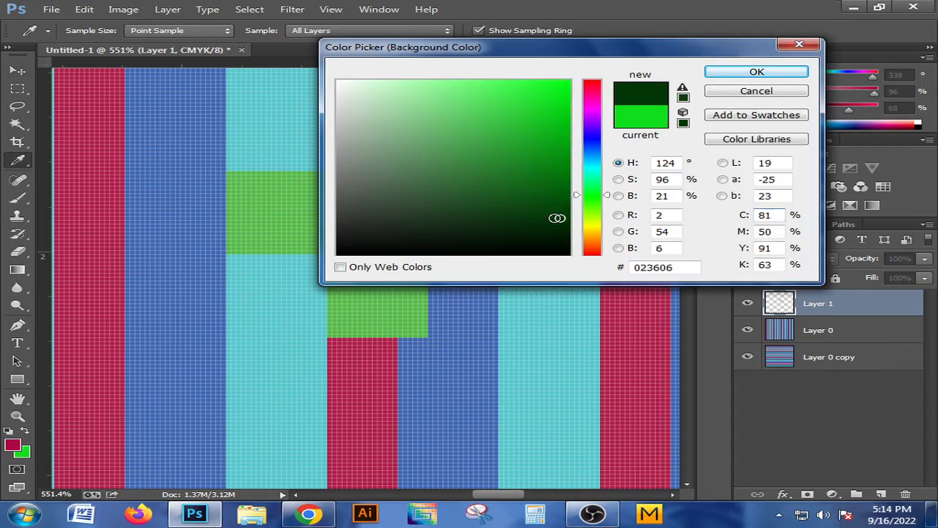
{"action": "left_click", "coordinate": [717, 73]}
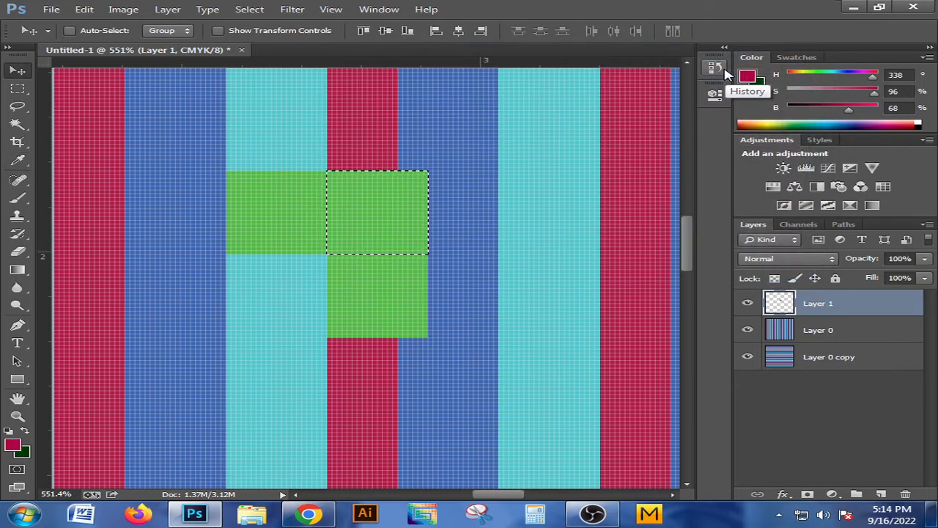
{"action": "key", "text": "ctrl+BackSpace"}
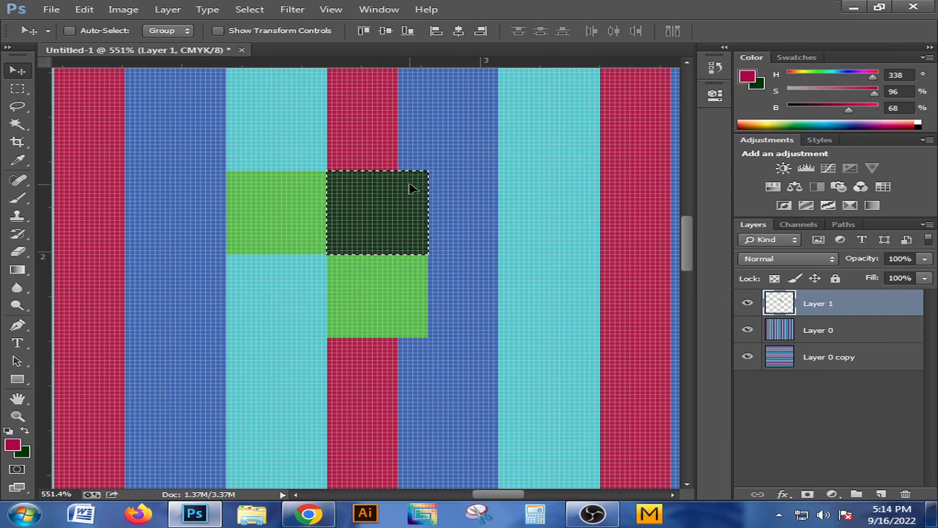
{"action": "left_click_drag", "start_coordinate": [404, 193], "coordinate": [304, 281]}
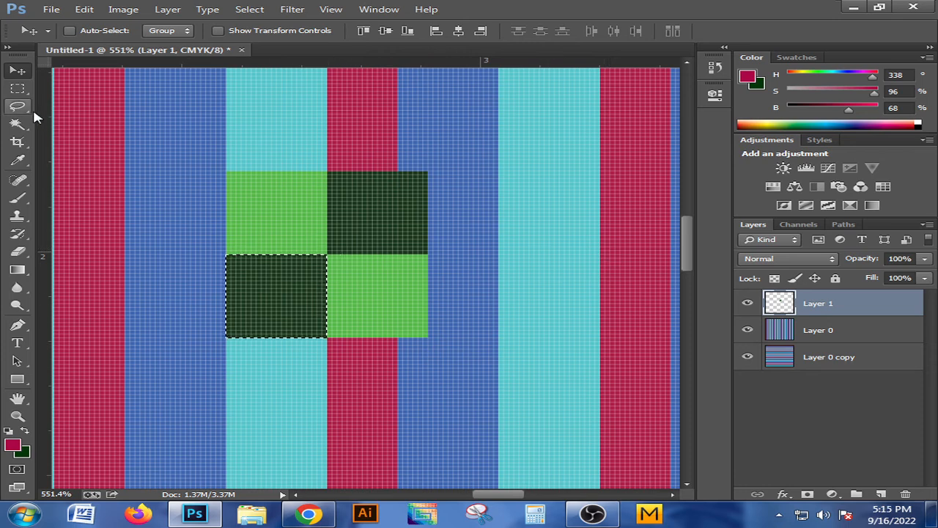
Select the whole two-by-two checkered block with a rectangular marquee and define it as a pattern named s
{"action": "left_click", "coordinate": [18, 90]}
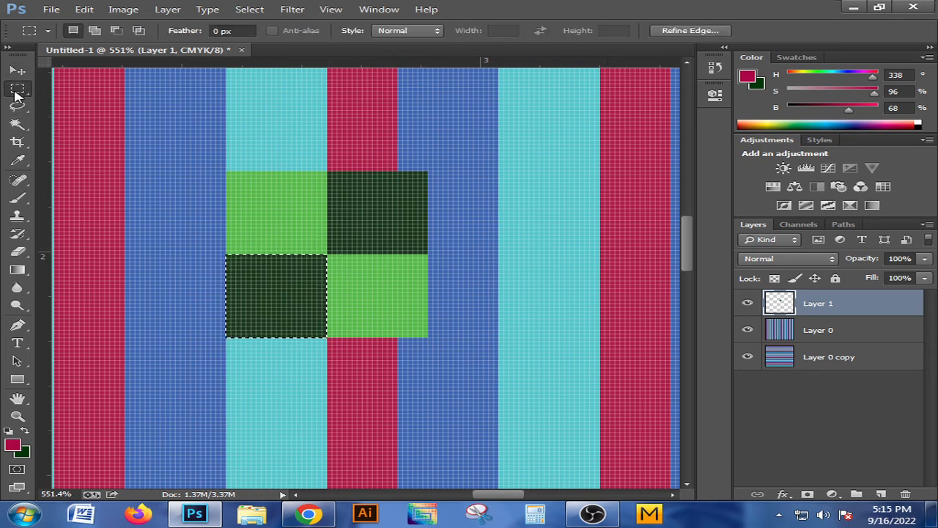
{"action": "left_click", "coordinate": [78, 134]}
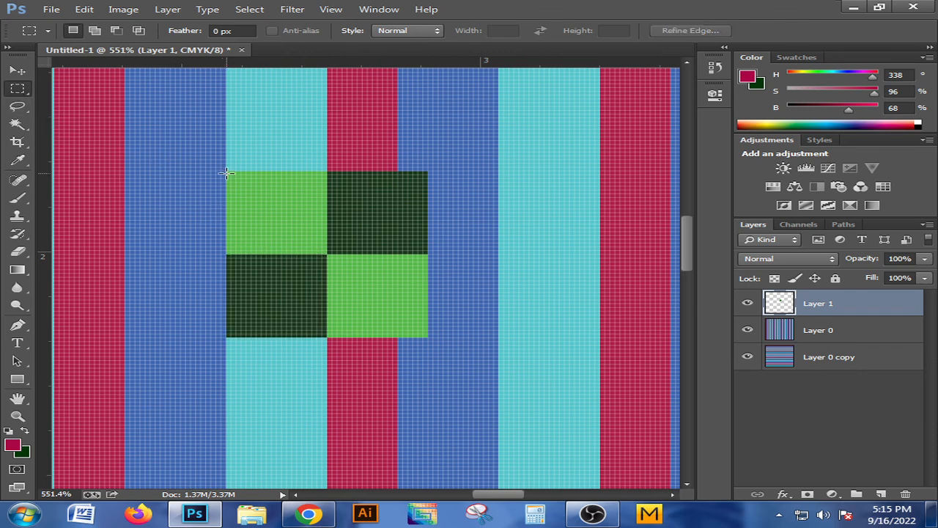
{"action": "left_click_drag", "start_coordinate": [226, 173], "coordinate": [428, 337]}
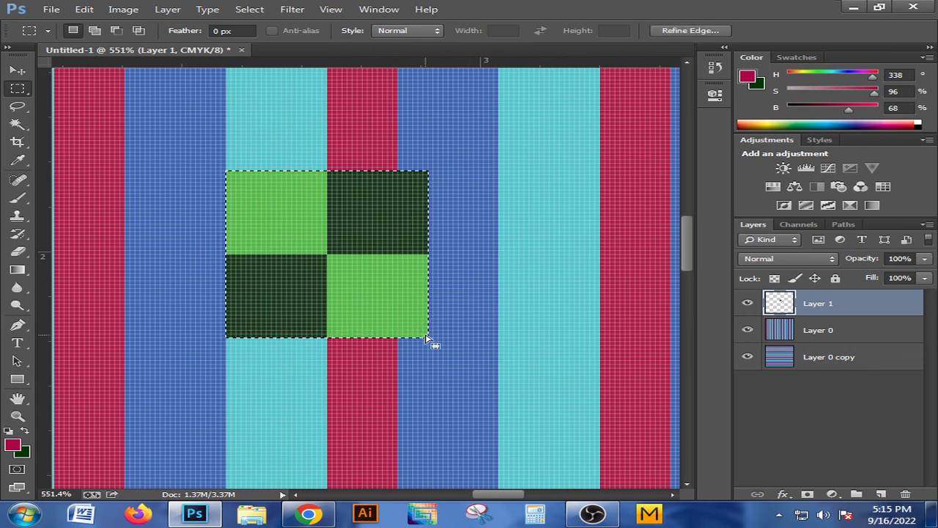
{"action": "left_click", "coordinate": [84, 8]}
{"action": "left_click", "coordinate": [174, 320]}
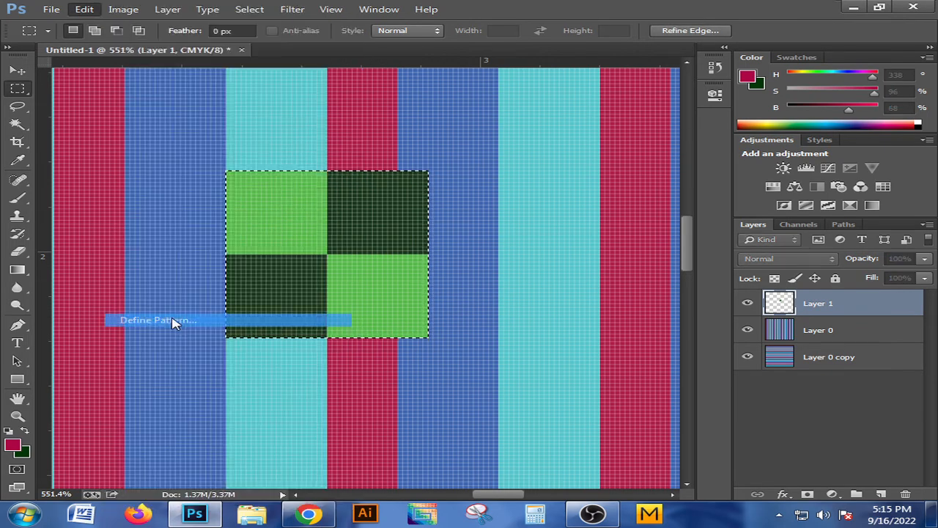
{"action": "key", "text": "BackSpace"}
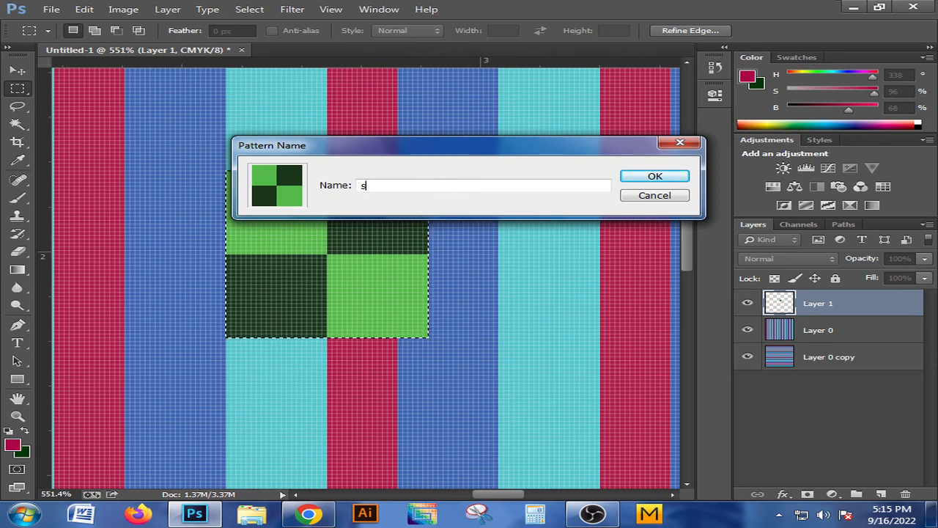
{"action": "left_click", "coordinate": [634, 175]}
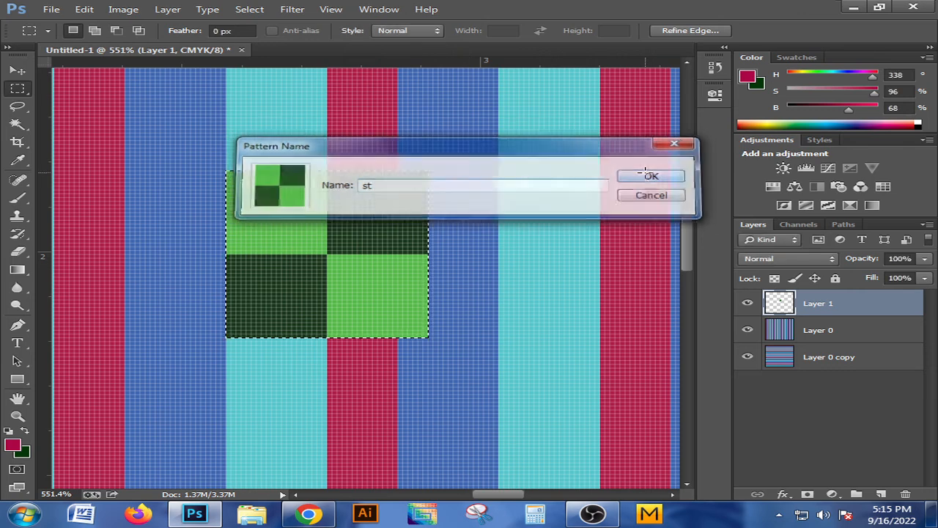
{"action": "left_click", "coordinate": [748, 305]}
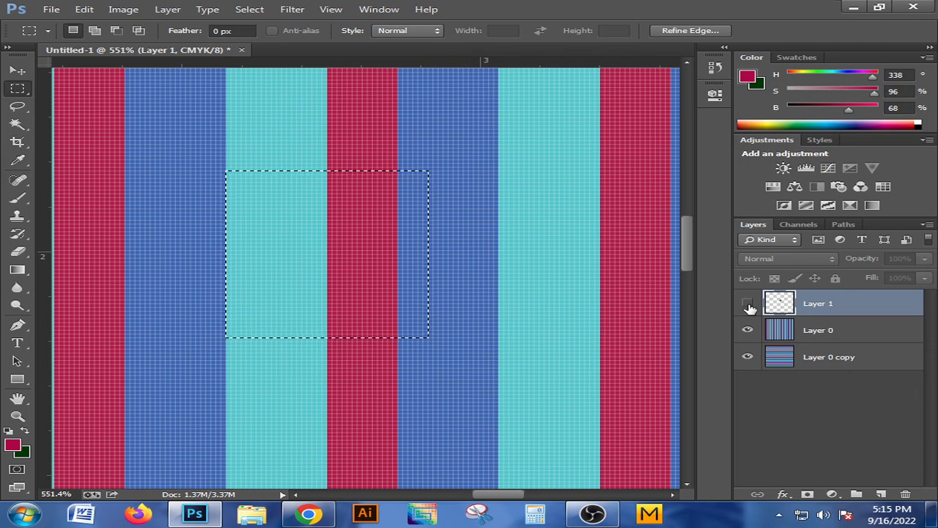
{"action": "key", "text": "ctrl+d"}
{"action": "scroll", "coordinate": [524, 257], "scroll_direction": "down", "scroll_amount": 1}
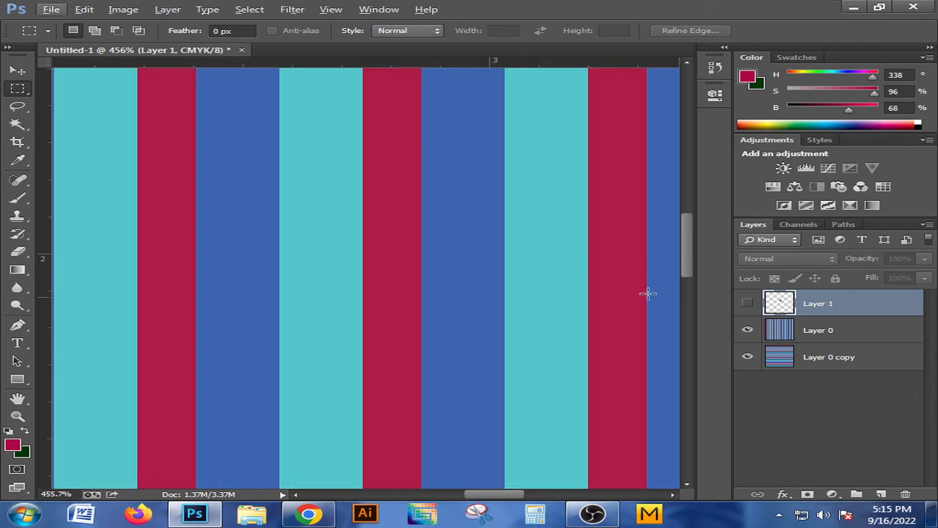
{"action": "scroll", "coordinate": [629, 273], "scroll_direction": "down", "scroll_amount": 5}
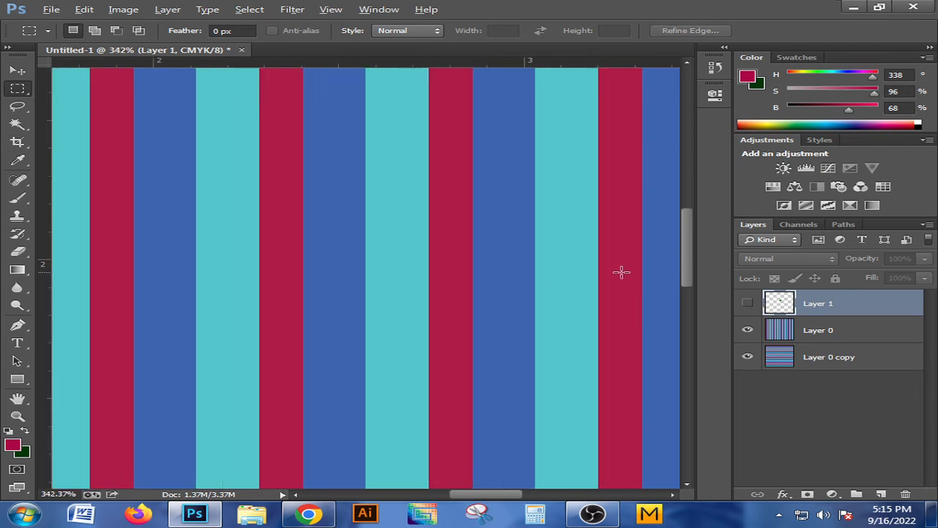
{"action": "scroll", "coordinate": [587, 280], "scroll_direction": "down", "scroll_amount": 1}
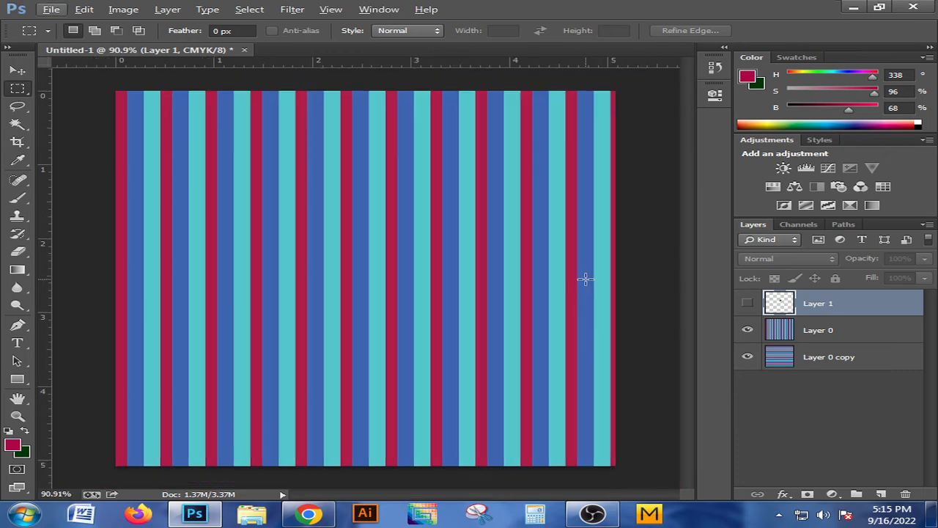
{"action": "left_click", "coordinate": [121, 9]}
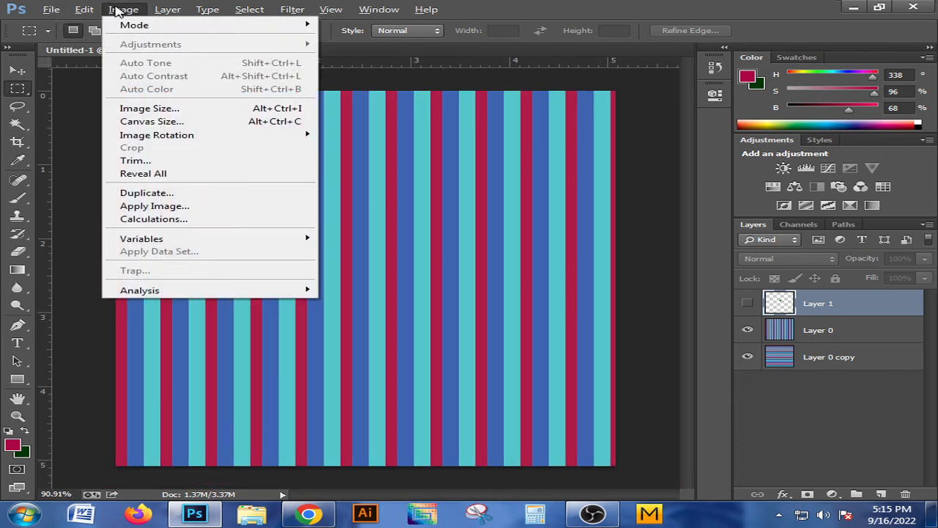
{"action": "mouse_move", "coordinate": [102, 9]}
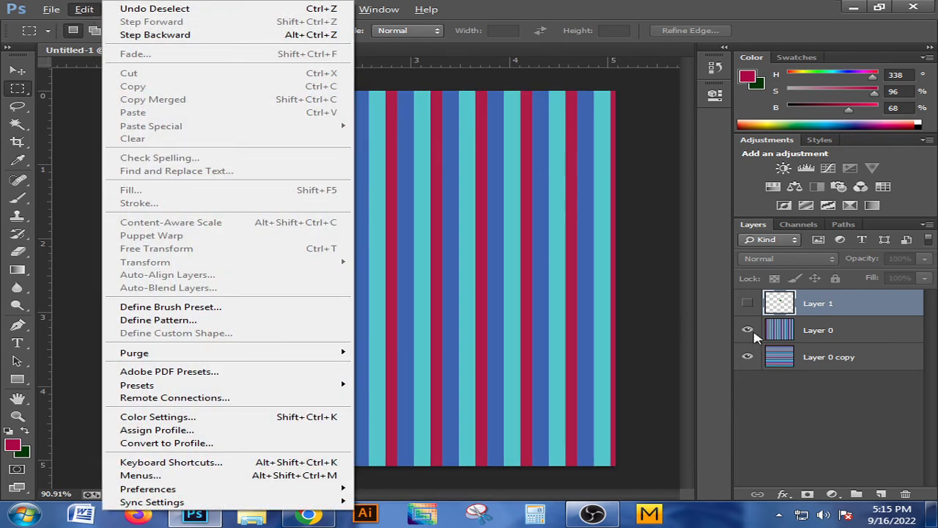
{"action": "left_click", "coordinate": [755, 305]}
{"action": "left_click", "coordinate": [755, 305]}
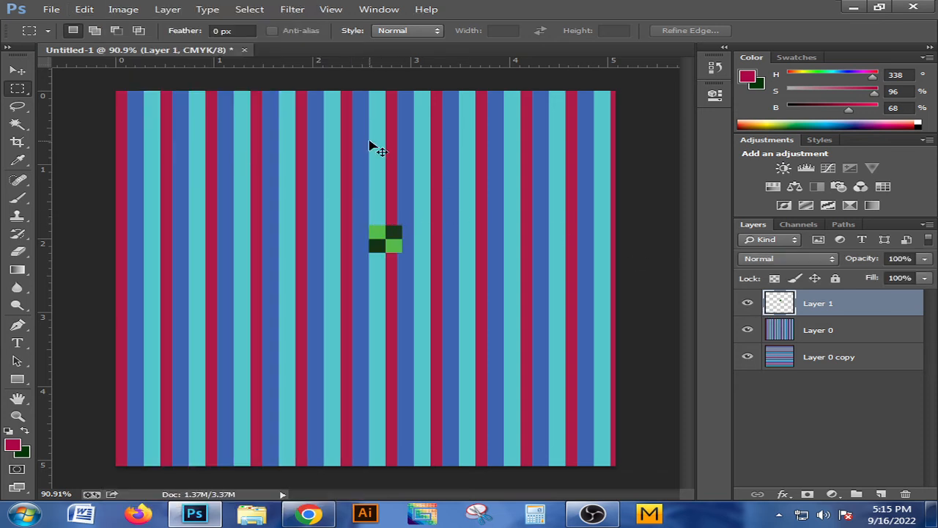
{"action": "key", "text": "ctrl+z"}
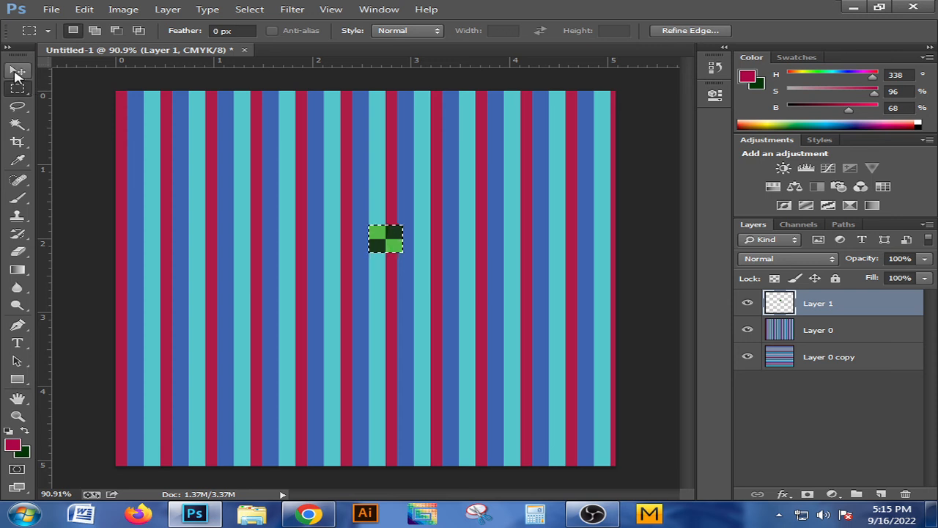
Delete the selected checkered block from Layer 1 and clear the selection
{"action": "left_click", "coordinate": [18, 72]}
{"action": "key", "text": "Delete"}
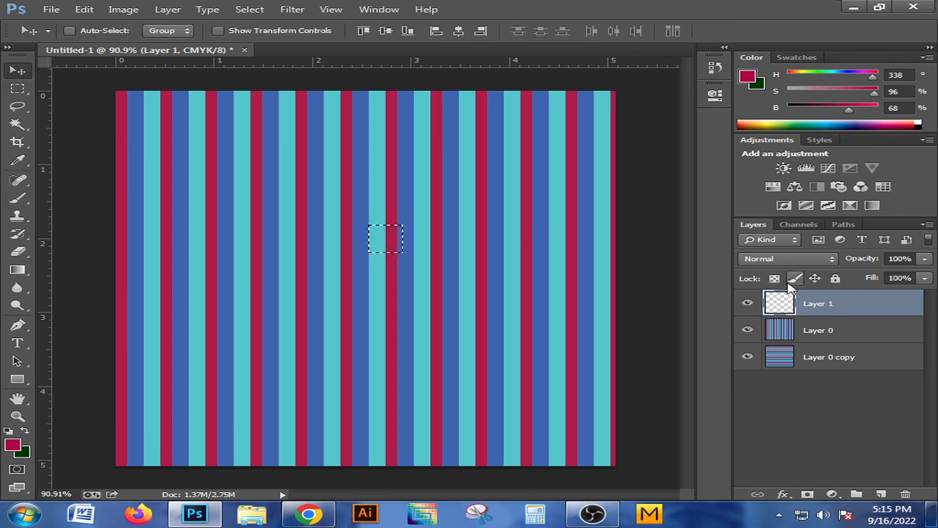
{"action": "key", "text": "ctrl+d"}
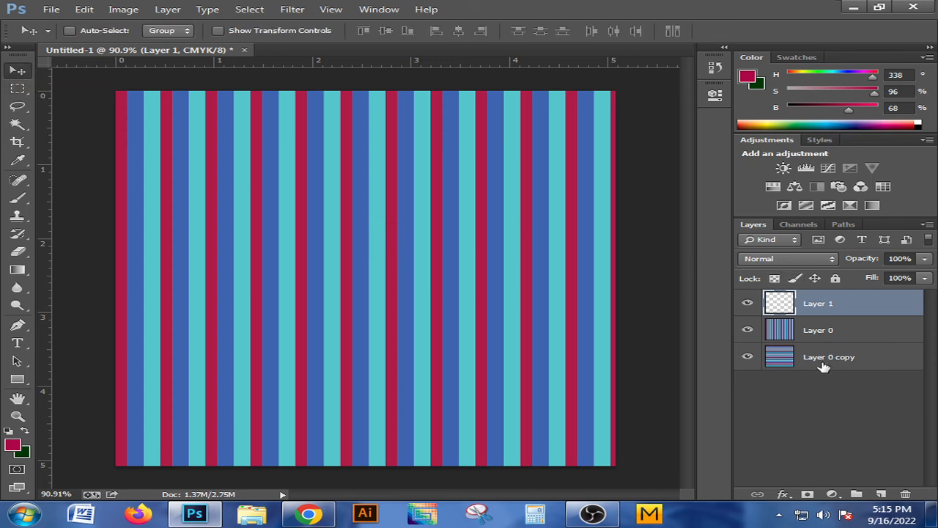
Fill Layer 0 with the green checkered custom pattern in Normal mode at 100% opacity
{"action": "left_click", "coordinate": [820, 334]}
{"action": "left_click", "coordinate": [123, 9]}
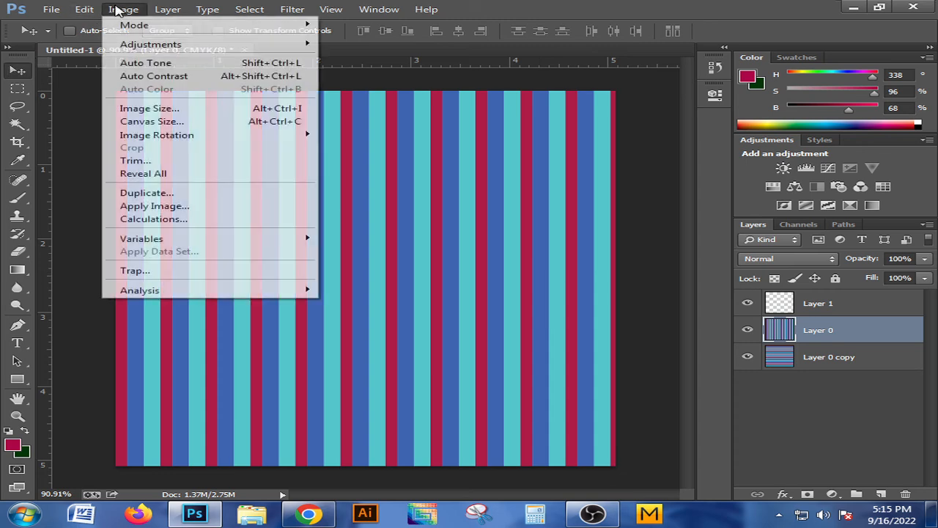
{"action": "mouse_move", "coordinate": [84, 9]}
{"action": "left_click", "coordinate": [136, 192]}
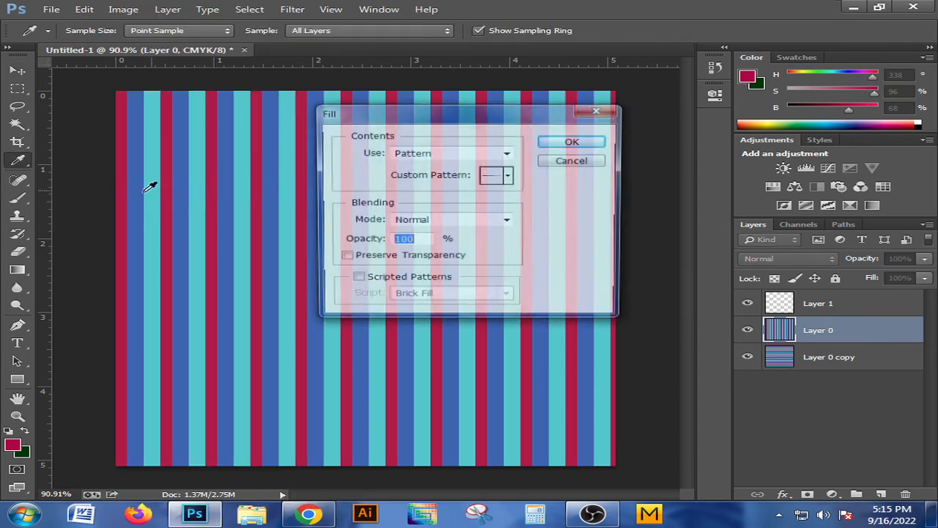
{"action": "left_click", "coordinate": [497, 177]}
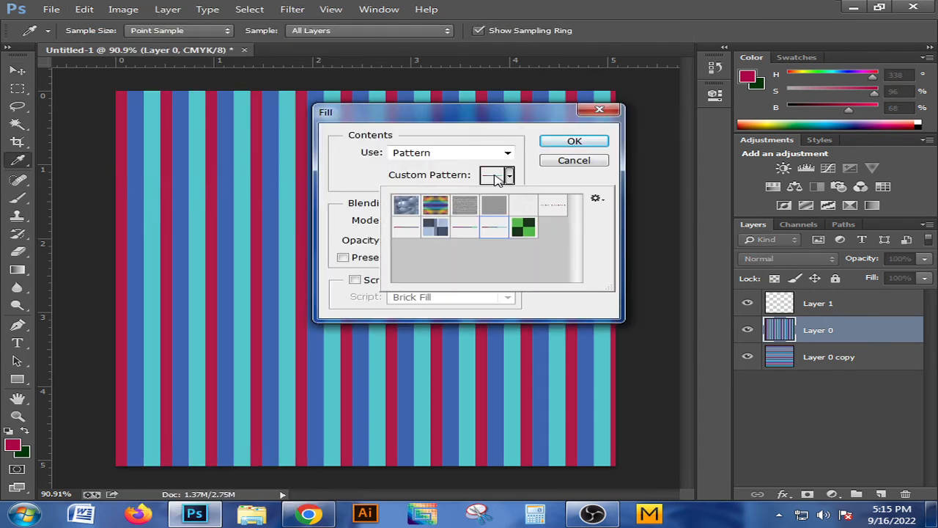
{"action": "left_click", "coordinate": [527, 228]}
{"action": "left_click", "coordinate": [574, 142]}
{"action": "key", "text": "v"}
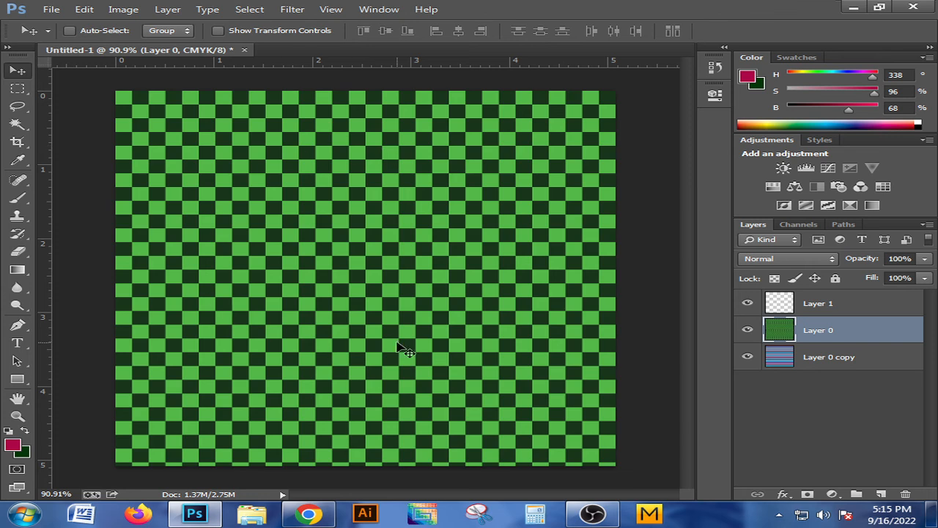
Try the Overlay and Lighten blend modes on the checkered Layer 0, and undo both changes
{"action": "left_click", "coordinate": [790, 266]}
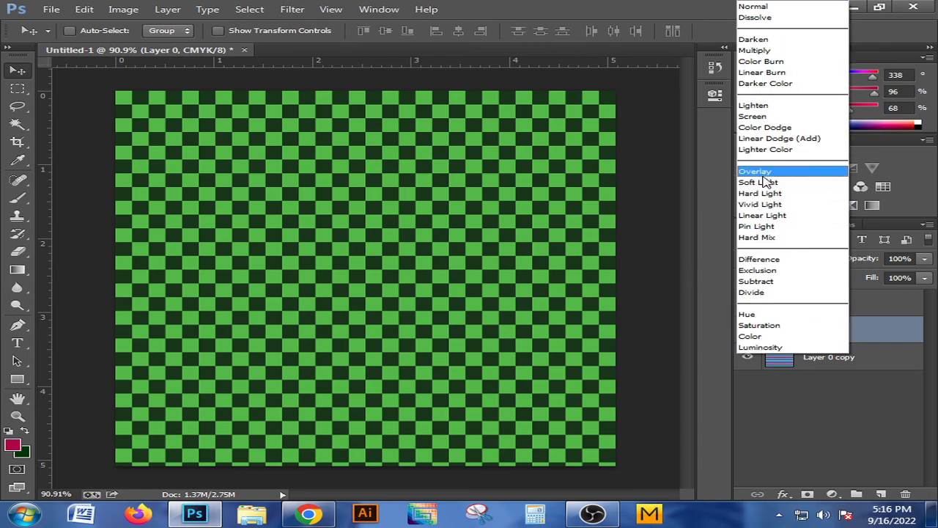
{"action": "left_click", "coordinate": [764, 175]}
{"action": "left_click", "coordinate": [776, 259]}
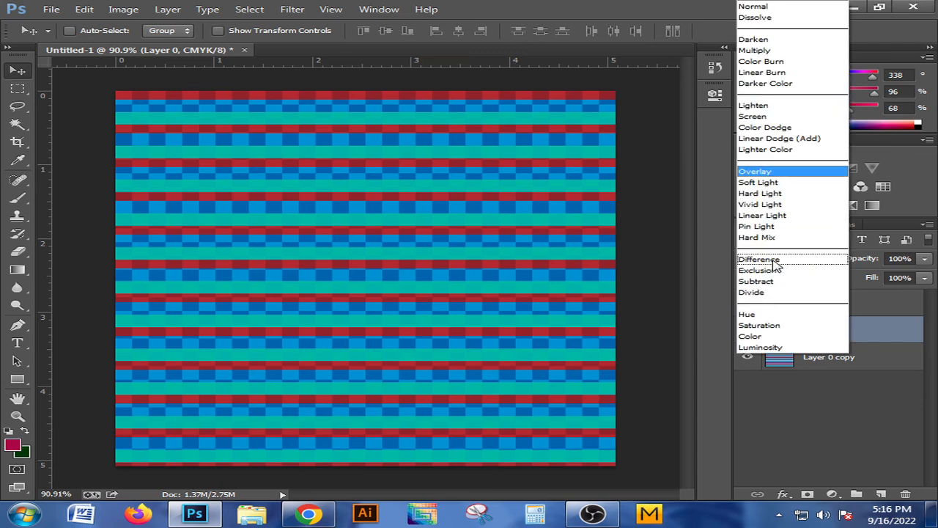
{"action": "left_click", "coordinate": [763, 176]}
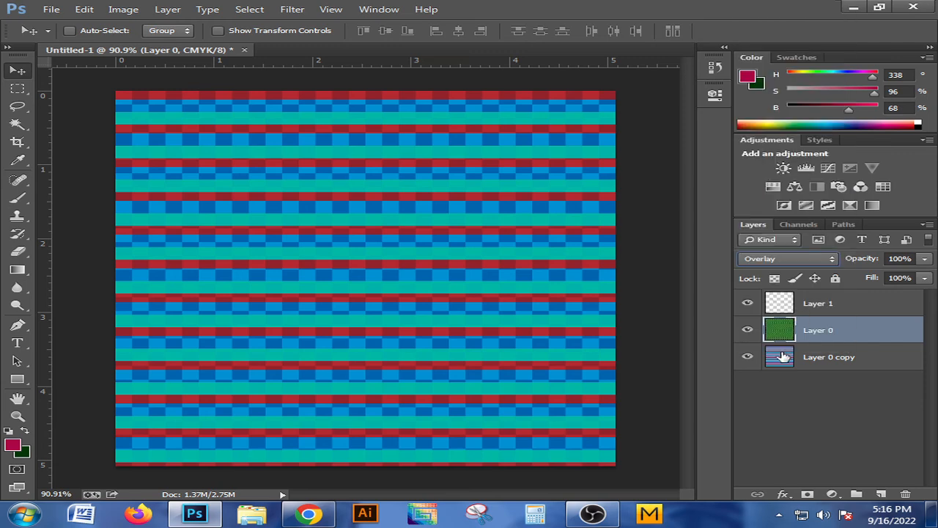
{"action": "left_click", "coordinate": [786, 261]}
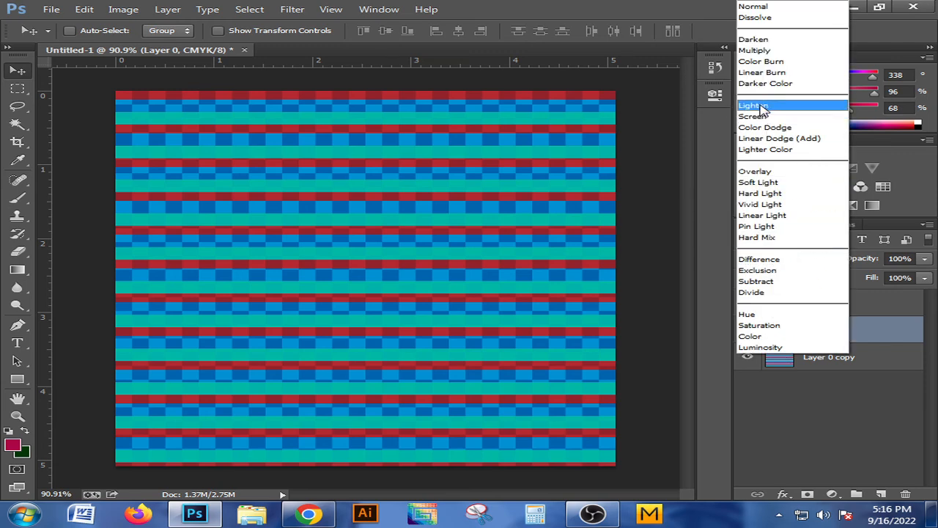
{"action": "left_click", "coordinate": [762, 107]}
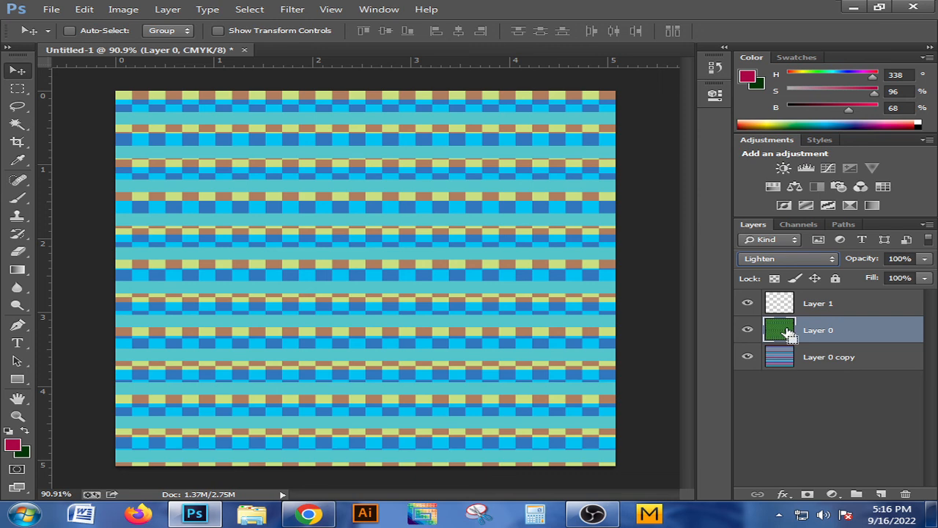
{"action": "key", "text": "ctrl+alt+z"}
{"action": "key", "text": "ctrl+alt+z"}
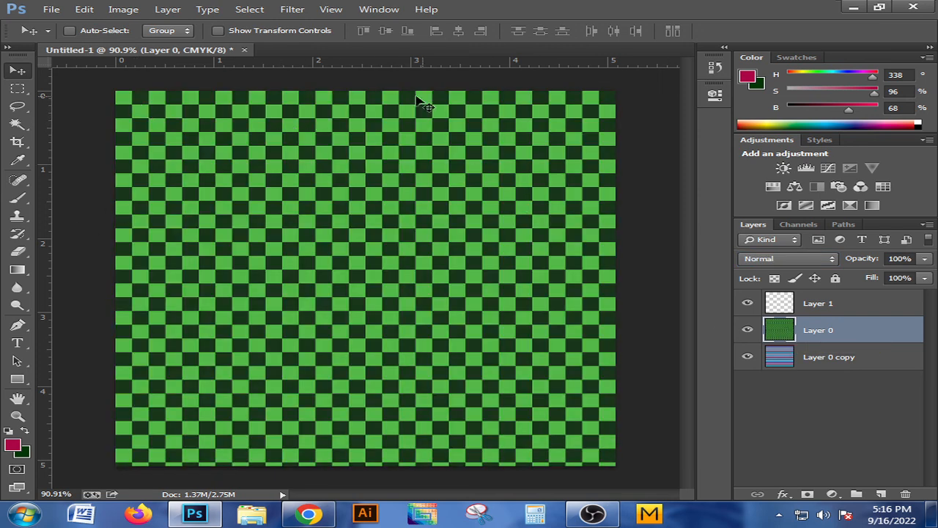
Make Layer 0 copy the active layer and examine the checkered fill across the canvas
{"action": "scroll", "coordinate": [213, 126], "scroll_direction": "up", "scroll_amount": 3}
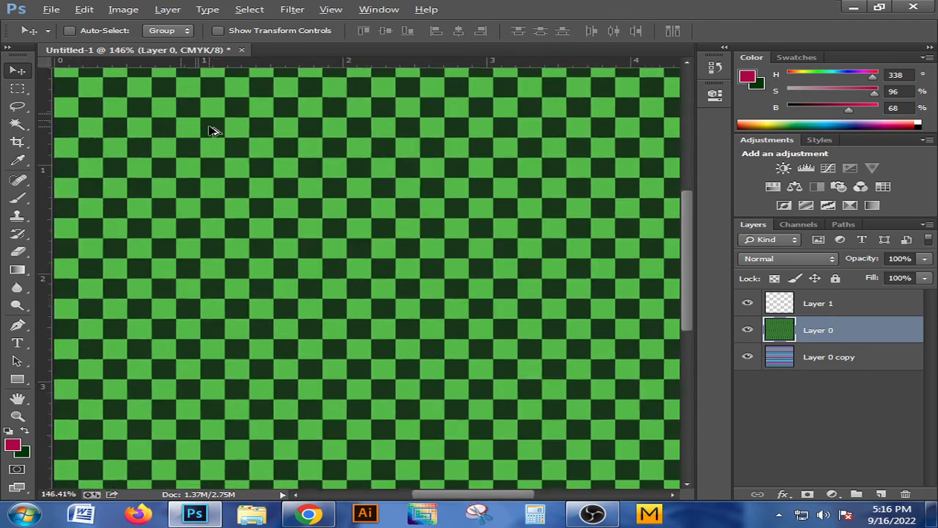
{"action": "scroll", "coordinate": [367, 241], "scroll_direction": "down", "scroll_amount": 3}
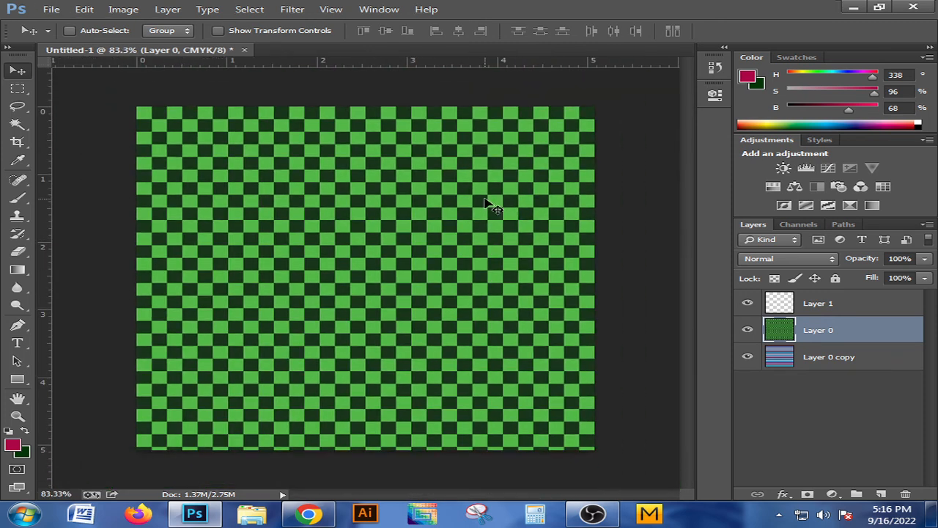
{"action": "left_click", "coordinate": [781, 361]}
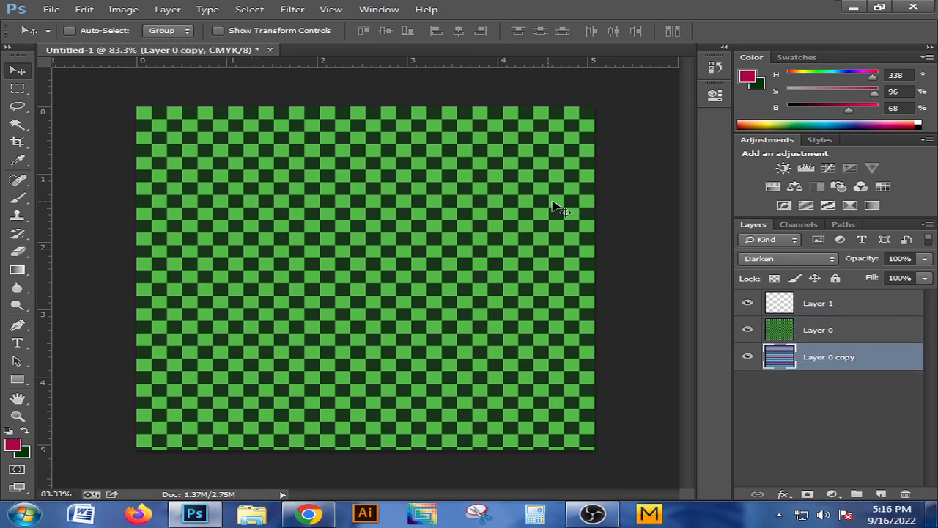
{"action": "scroll", "coordinate": [494, 215], "scroll_direction": "up", "scroll_amount": 2}
{"action": "scroll", "coordinate": [493, 235], "scroll_direction": "down", "scroll_amount": 2}
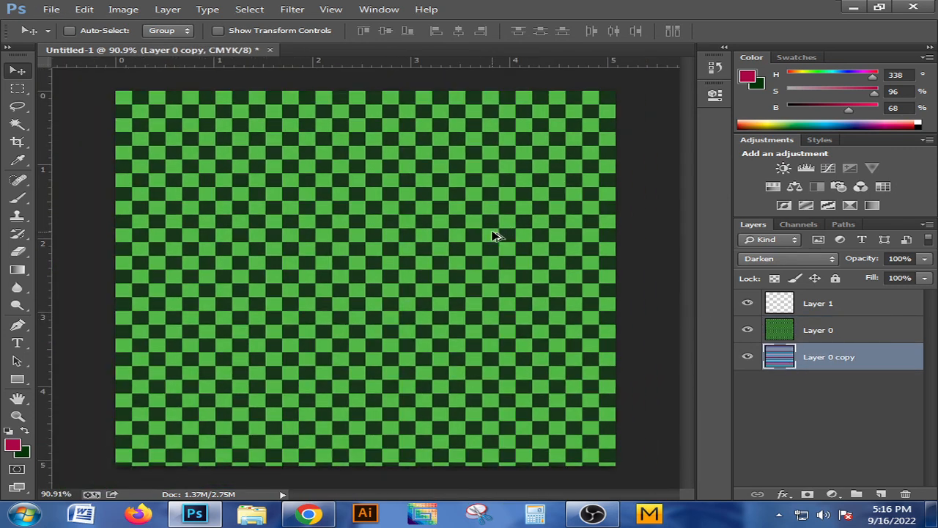
{"action": "scroll", "coordinate": [494, 236], "scroll_direction": "down", "scroll_amount": 1}
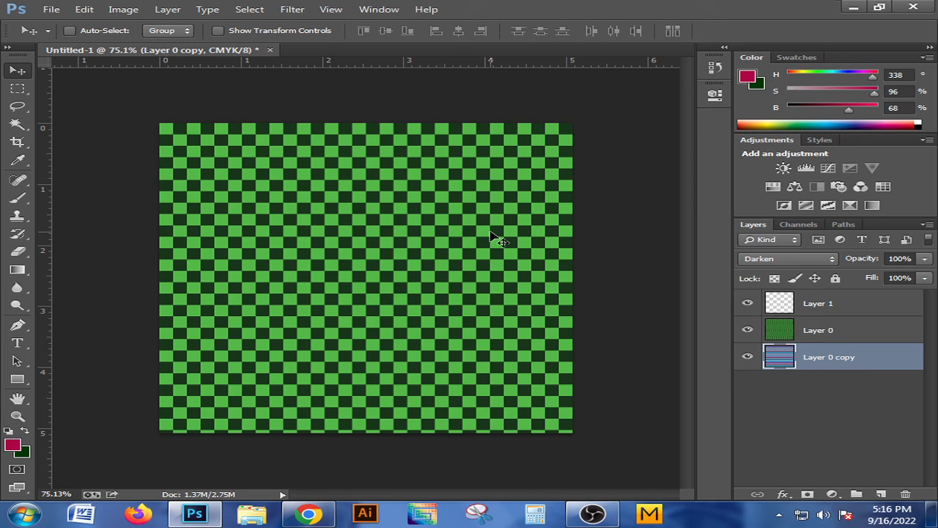